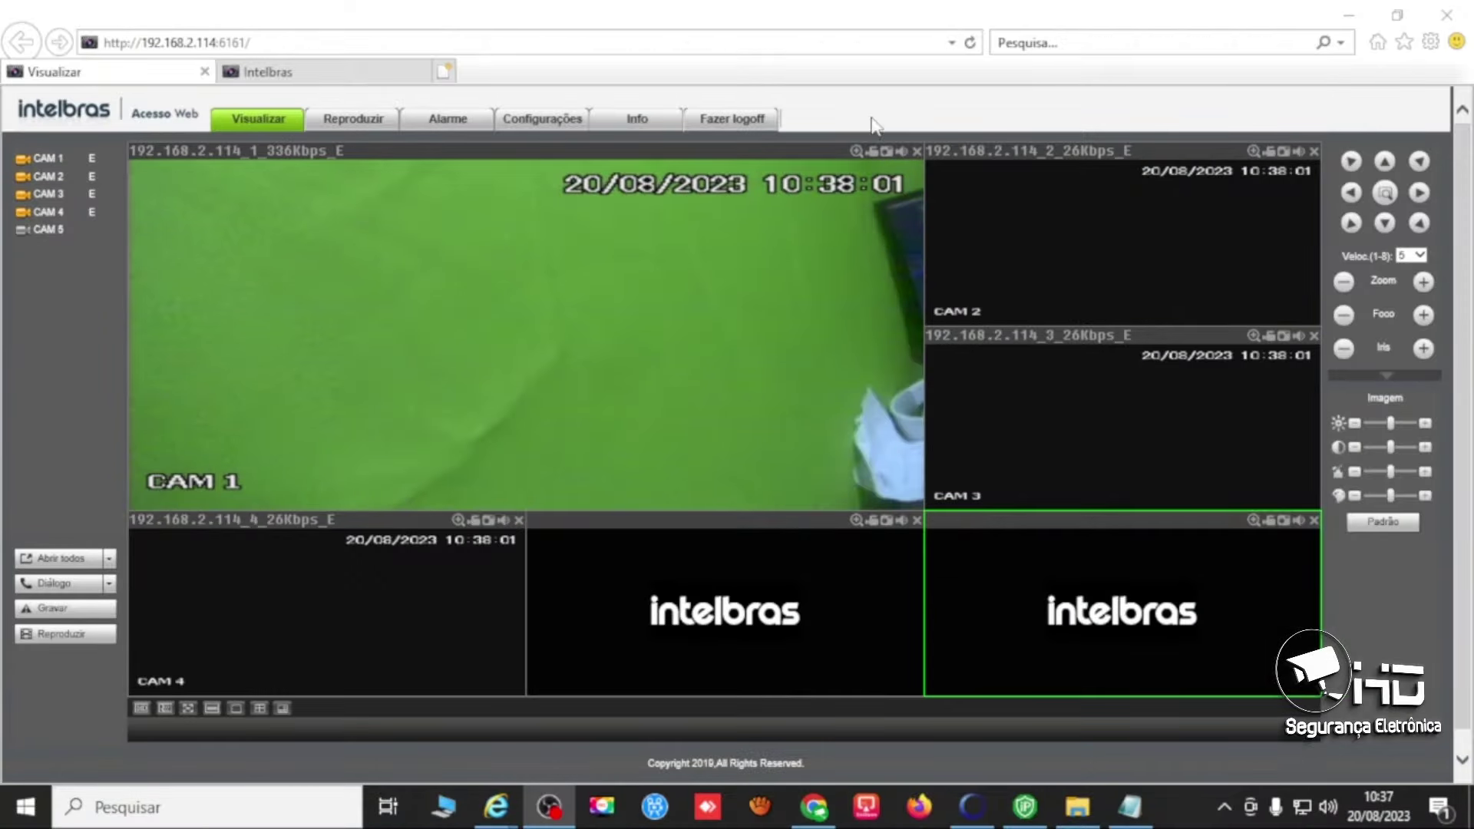
Open Rede > TCP/IP settings and switch Versão to IPv4, then back to IPv6.
click(555, 129)
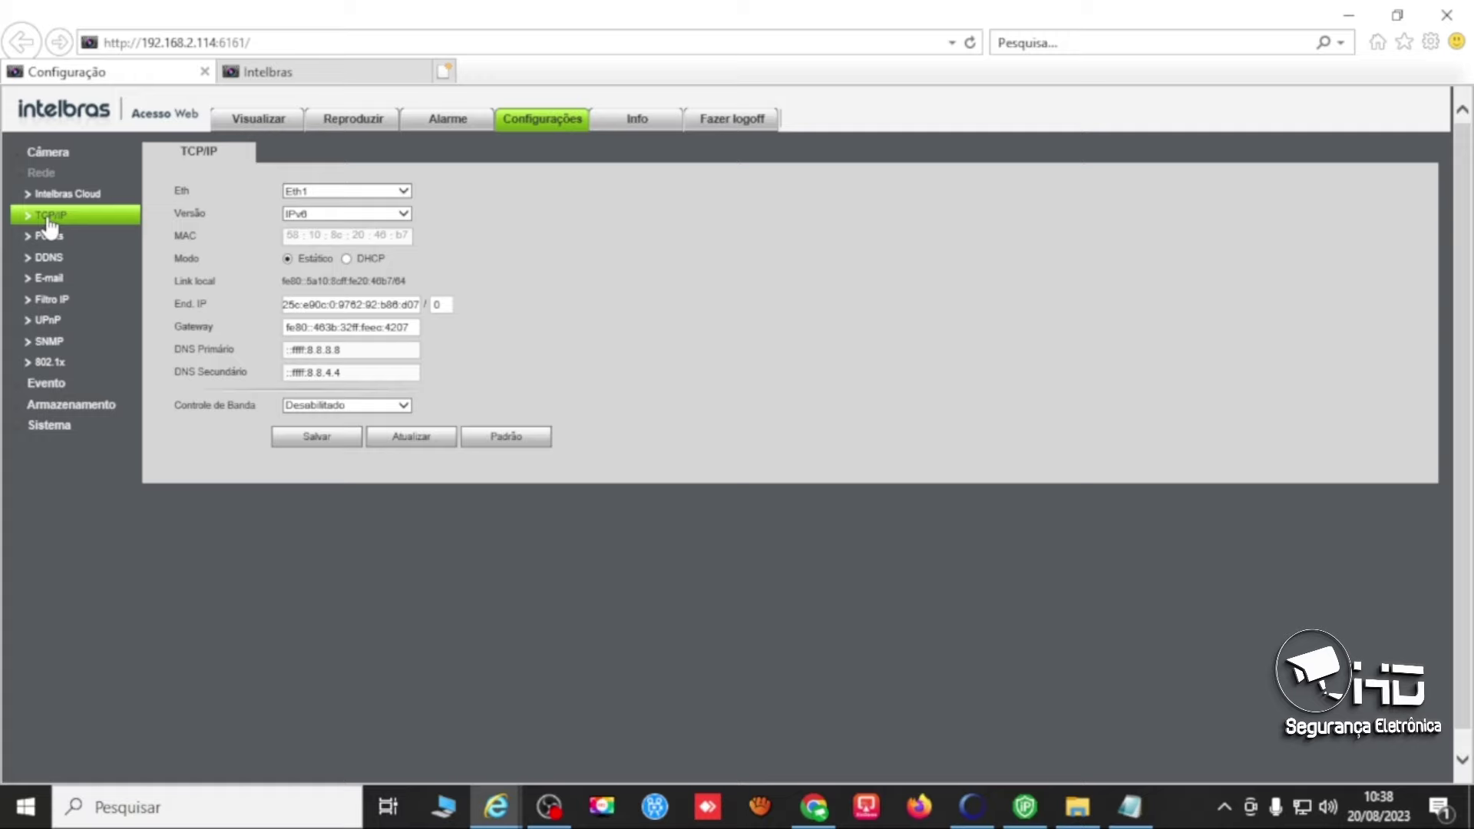
click(380, 215)
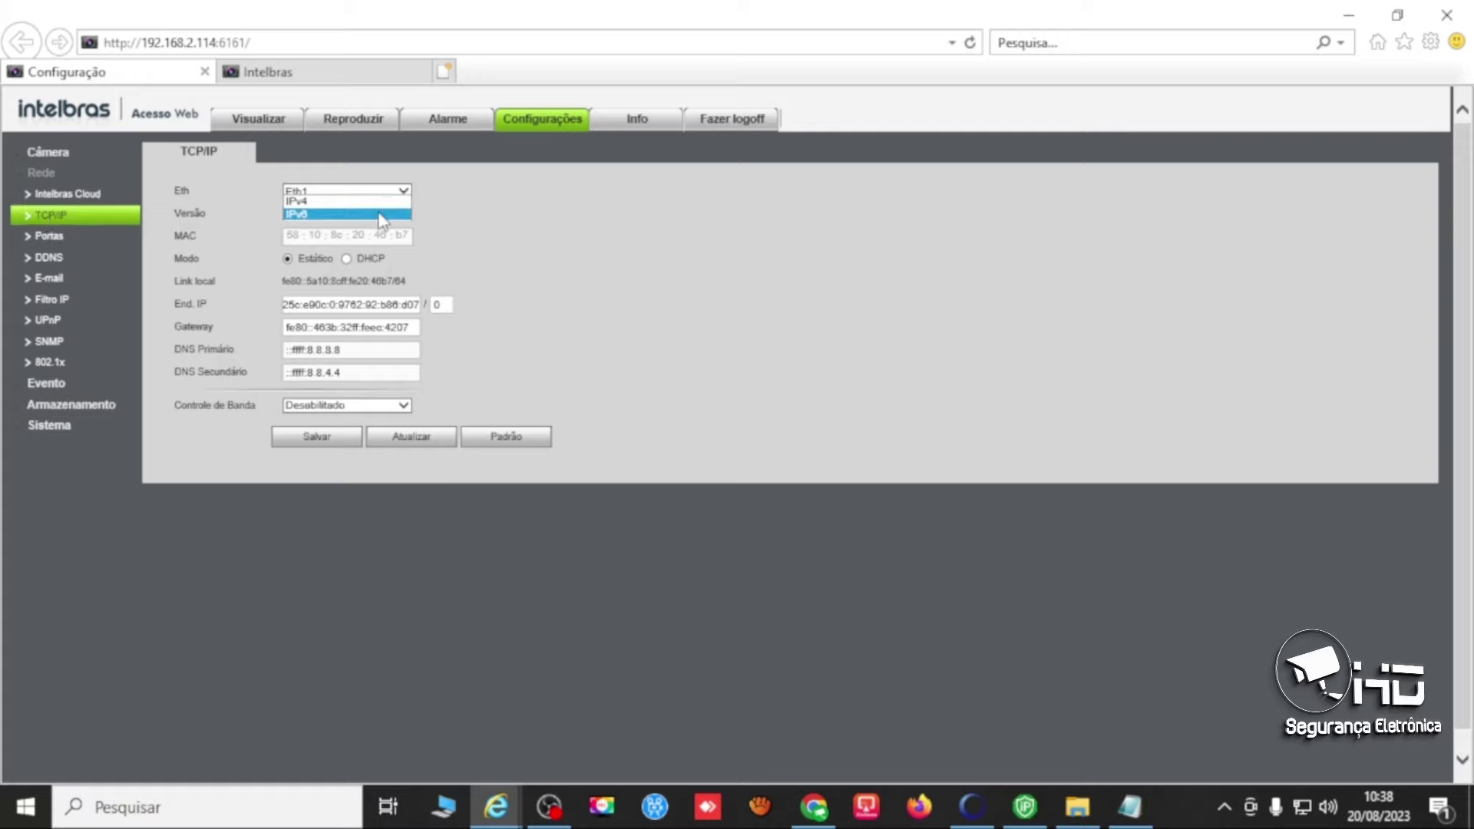
click(370, 201)
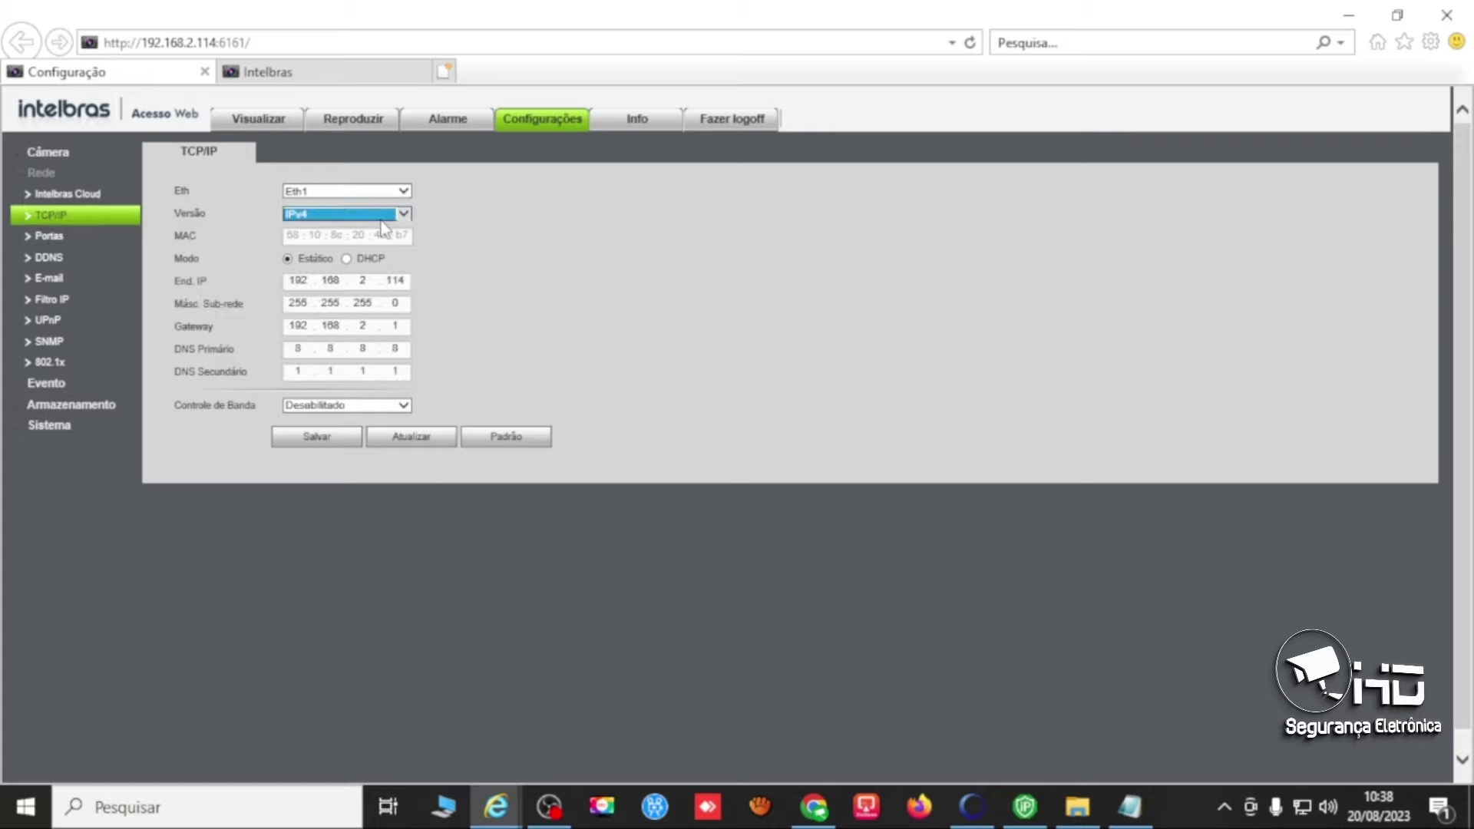
click(376, 217)
click(373, 227)
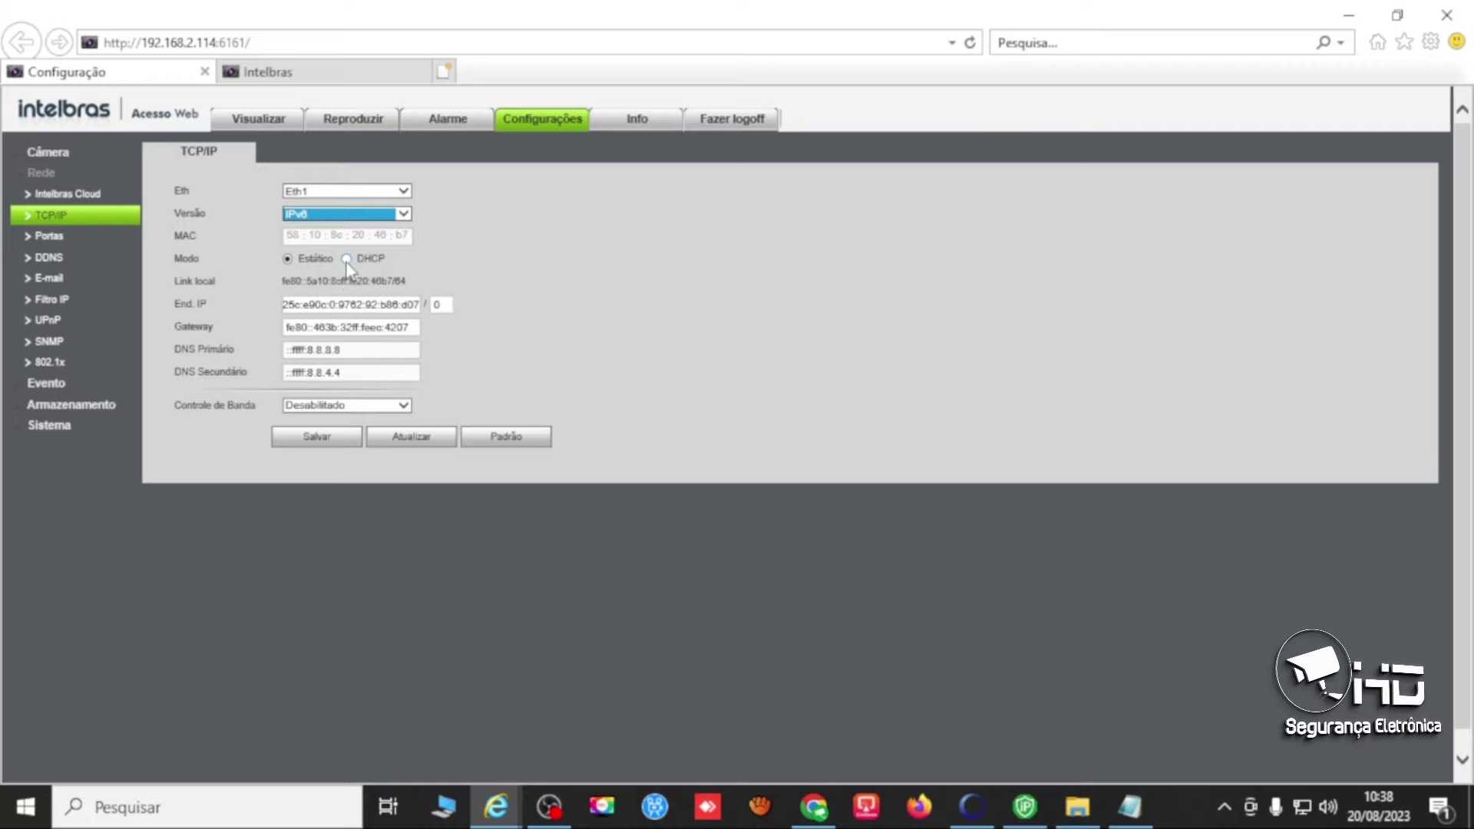
click(346, 259)
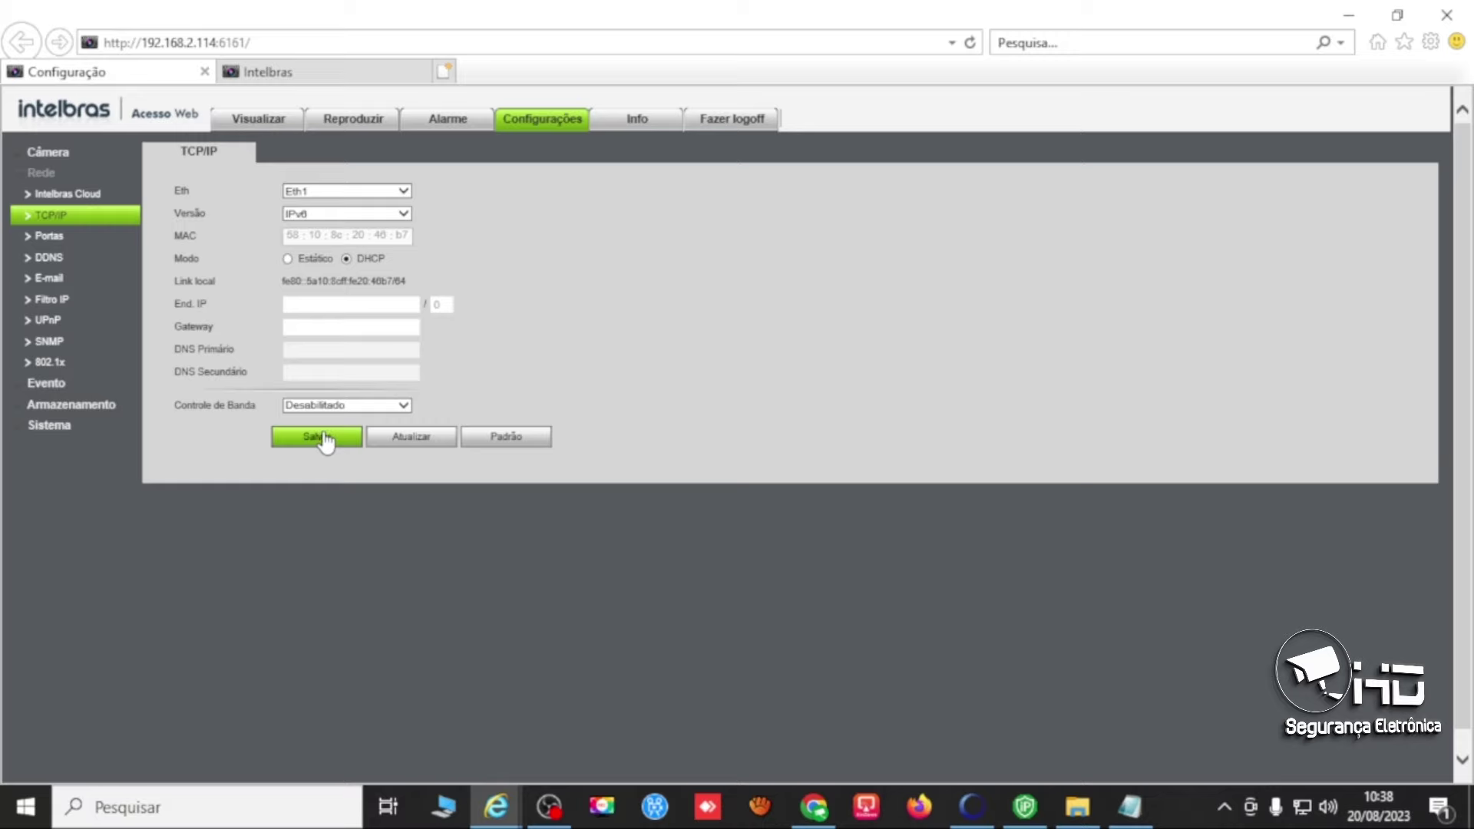
click(287, 259)
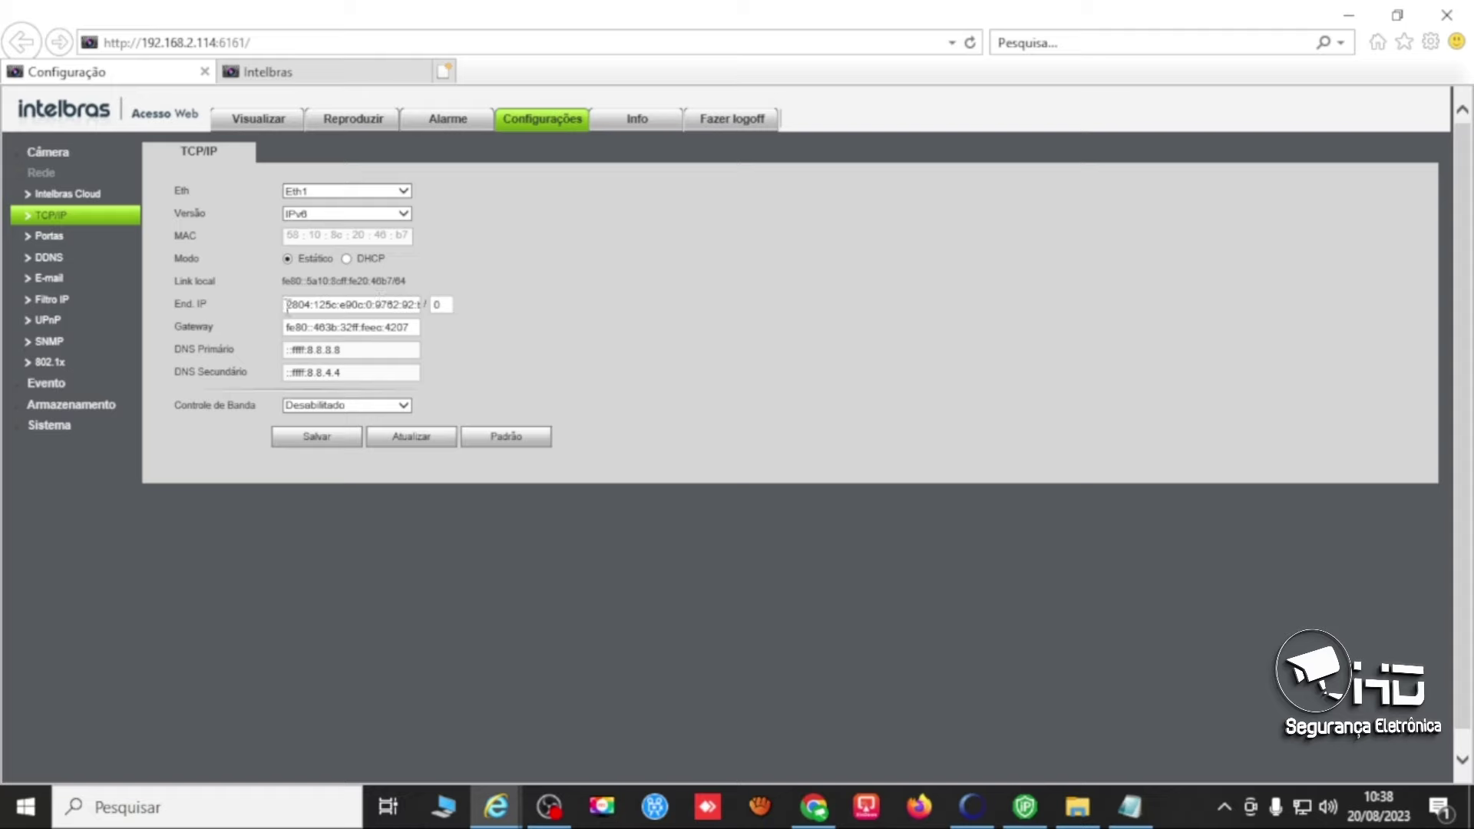
drag(286, 307, 455, 322)
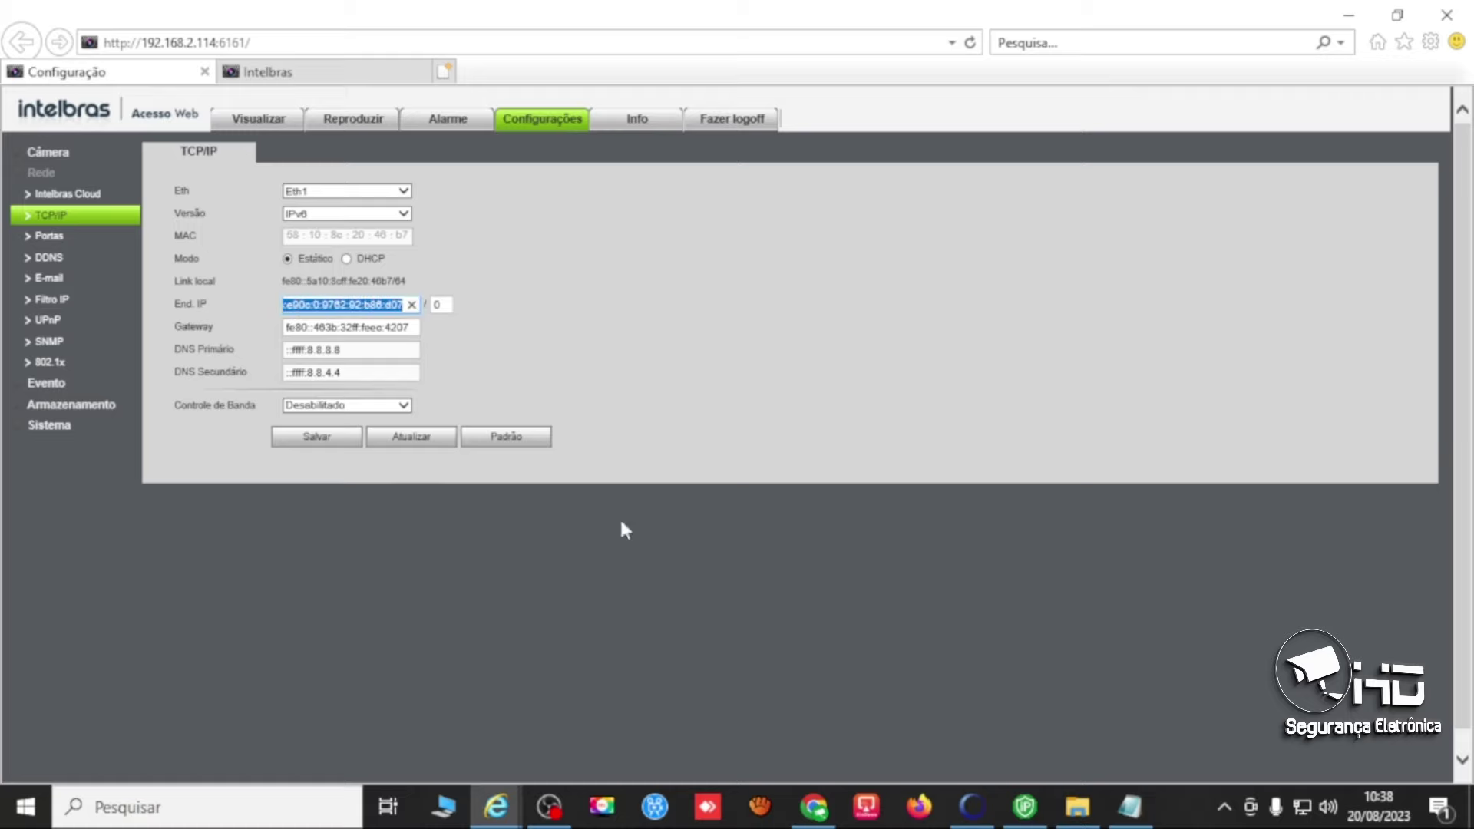
Delete the standalone second IPv6 address from the IPV6 (2).txt note.
click(1130, 806)
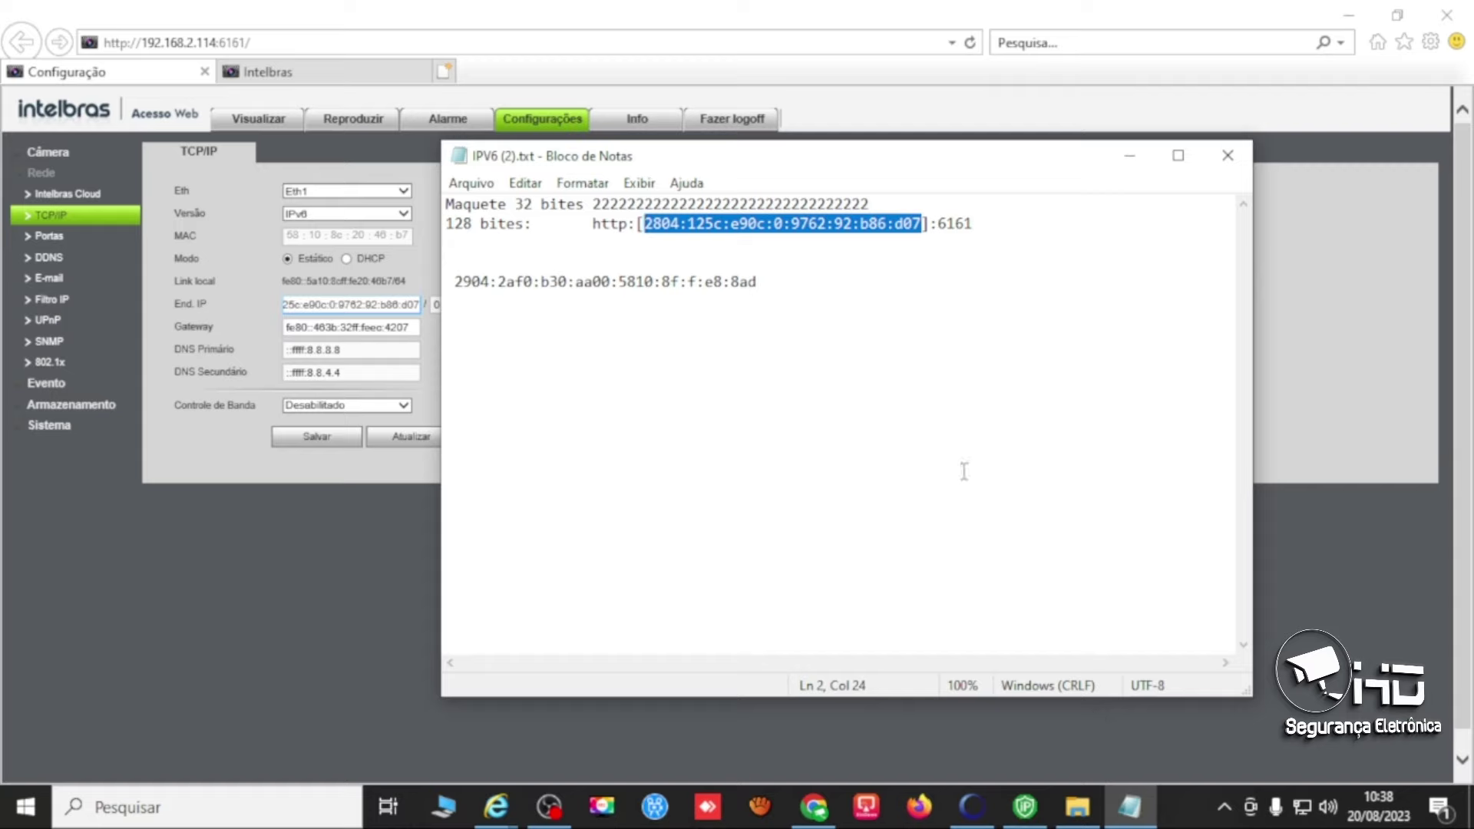
drag(790, 287, 439, 276)
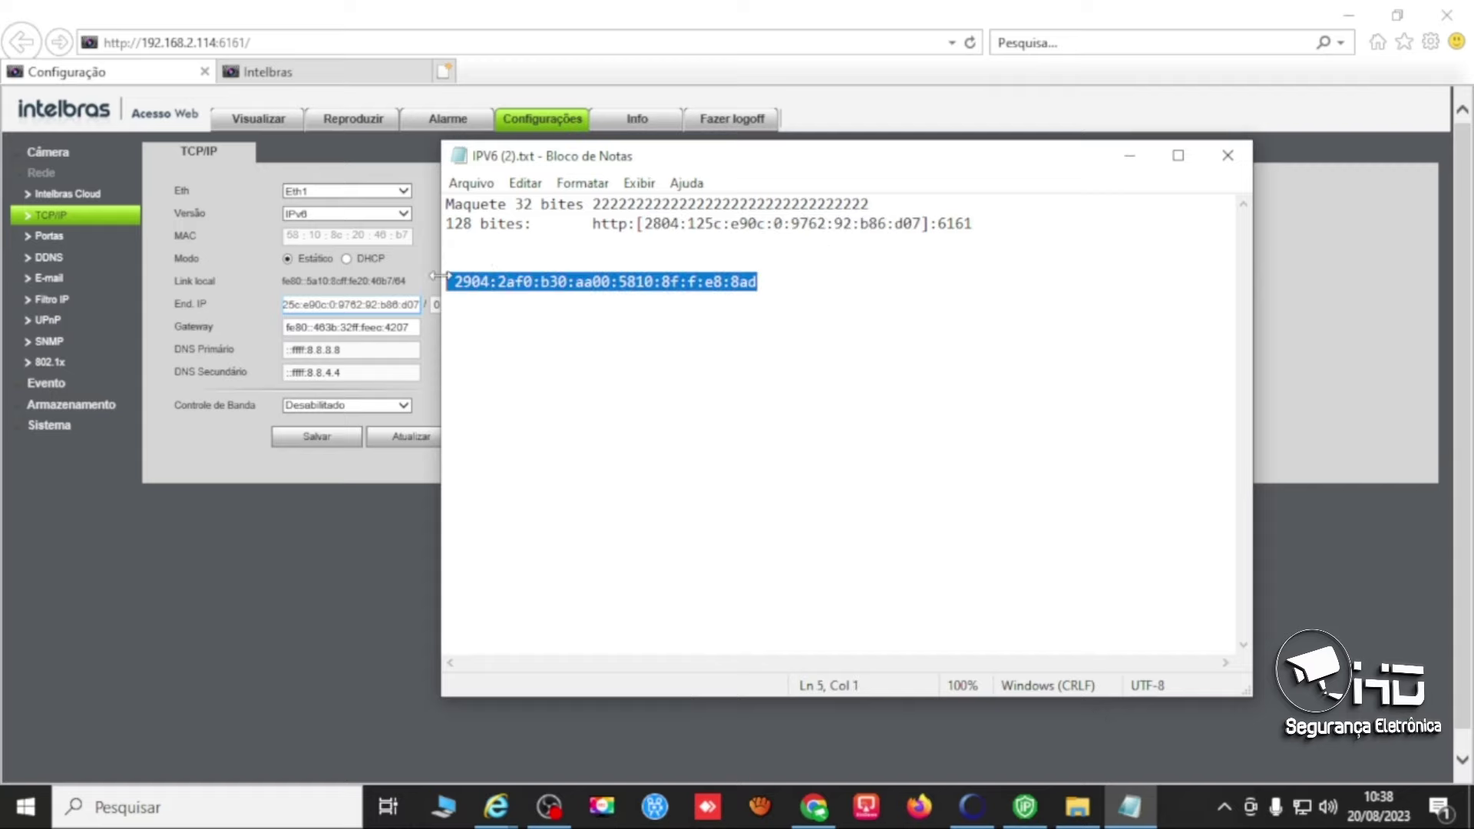
key(Delete)
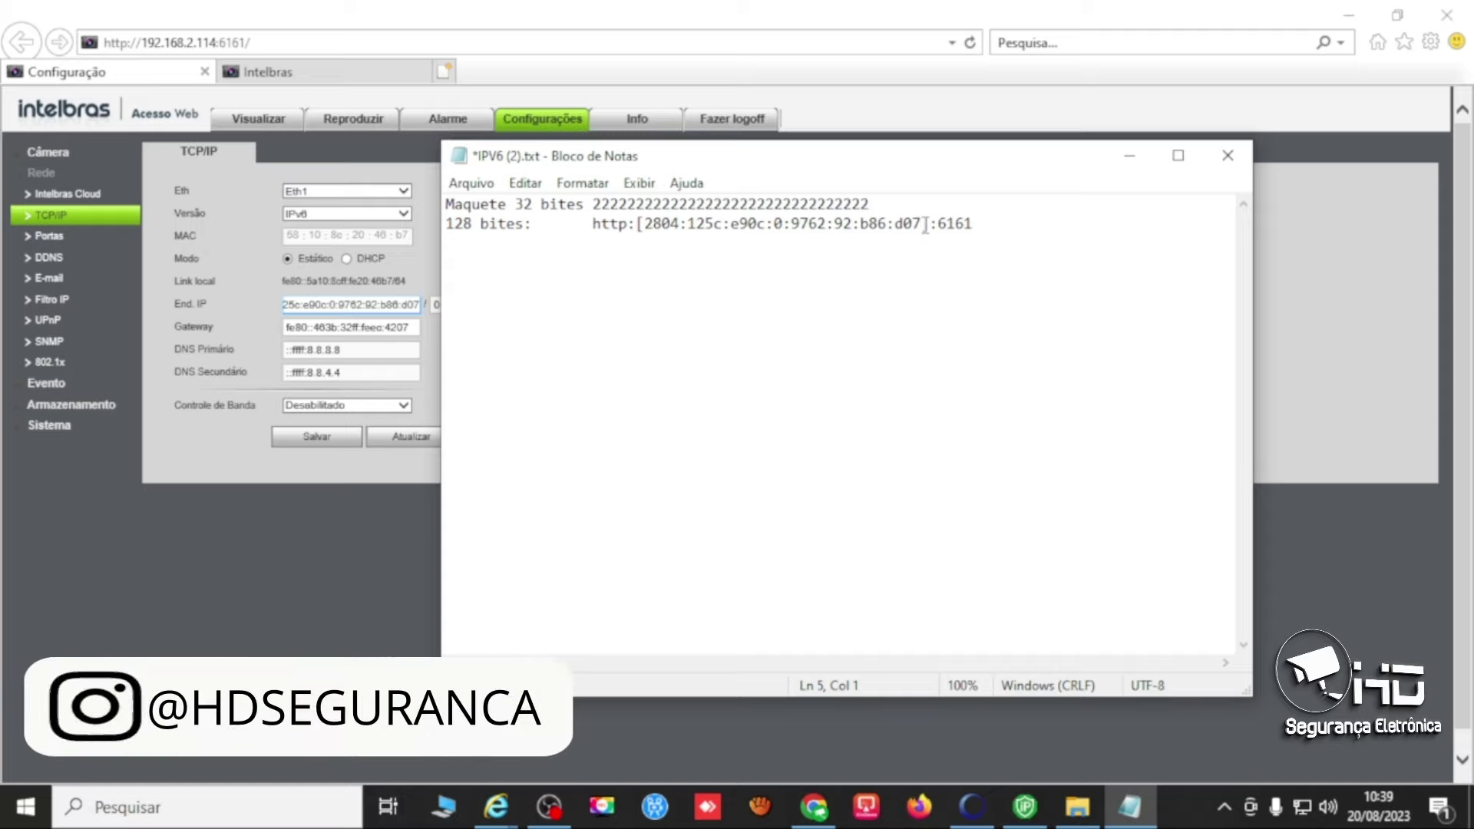
Edit the bracketed address to 2804:125c:e90c:0:972:2:b6:d7 and select it for copying.
drag(925, 225, 849, 225)
shift+click(647, 228)
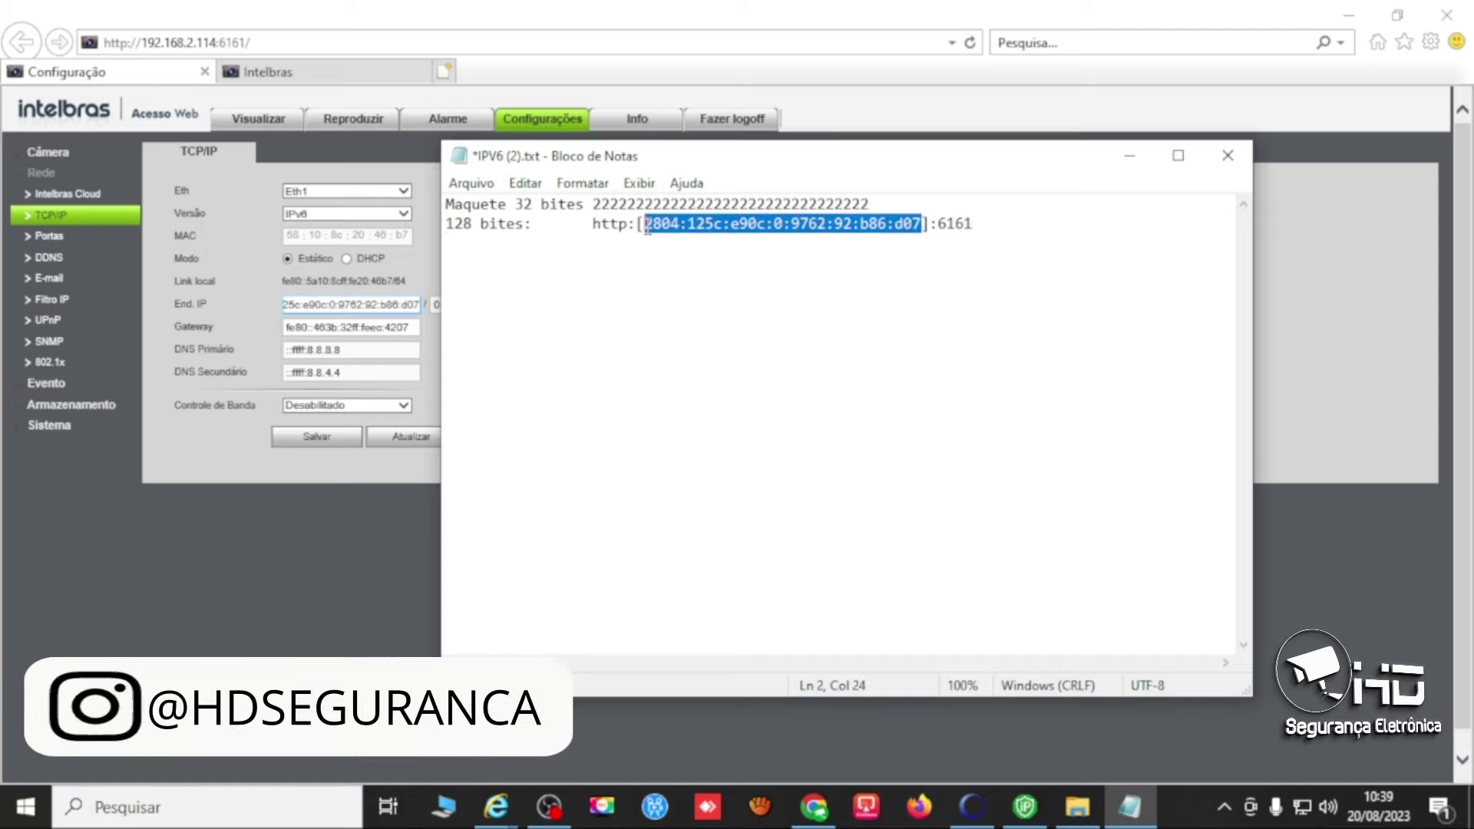
key(Right)
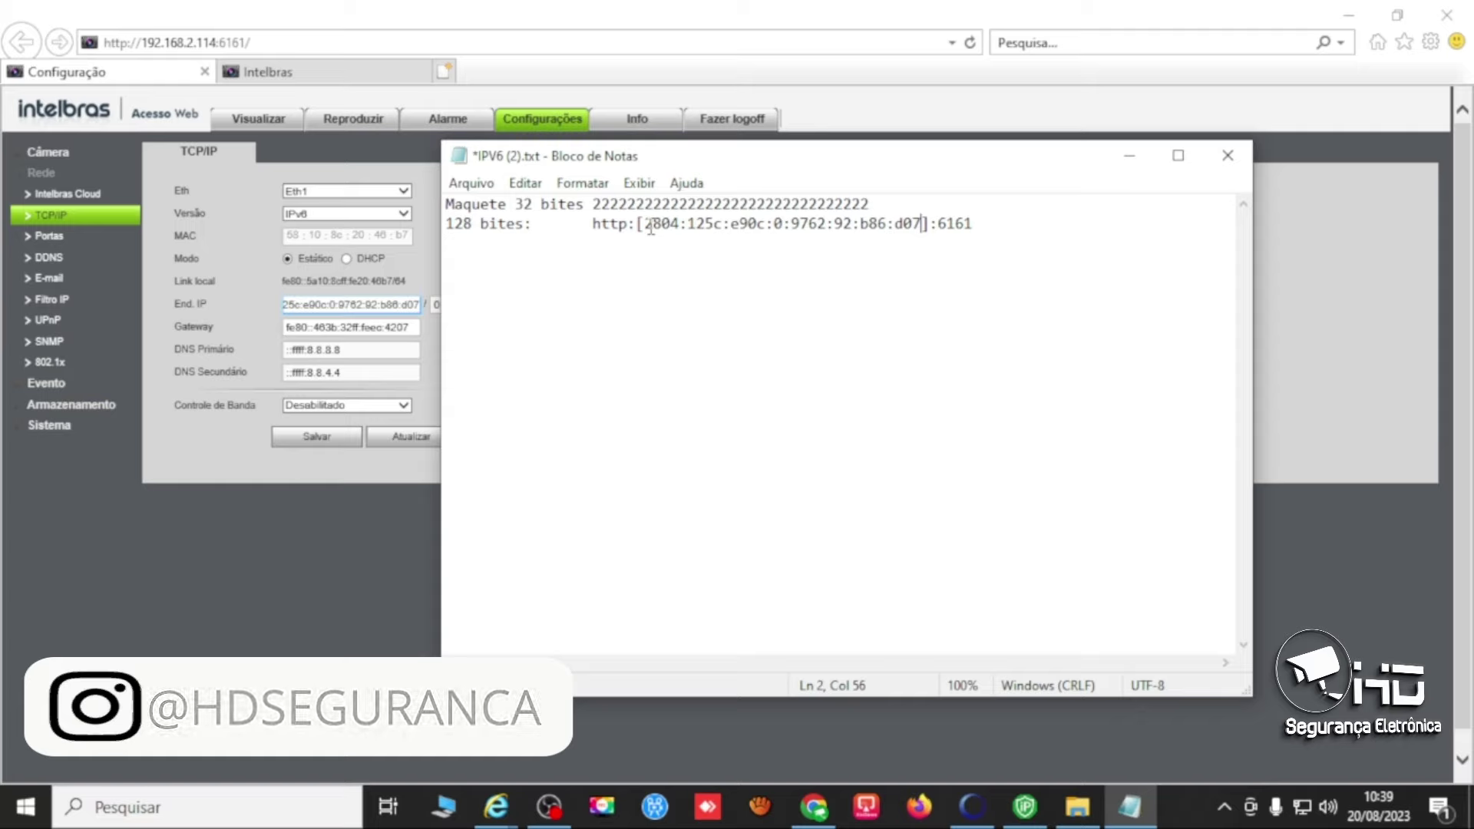
key(Left)
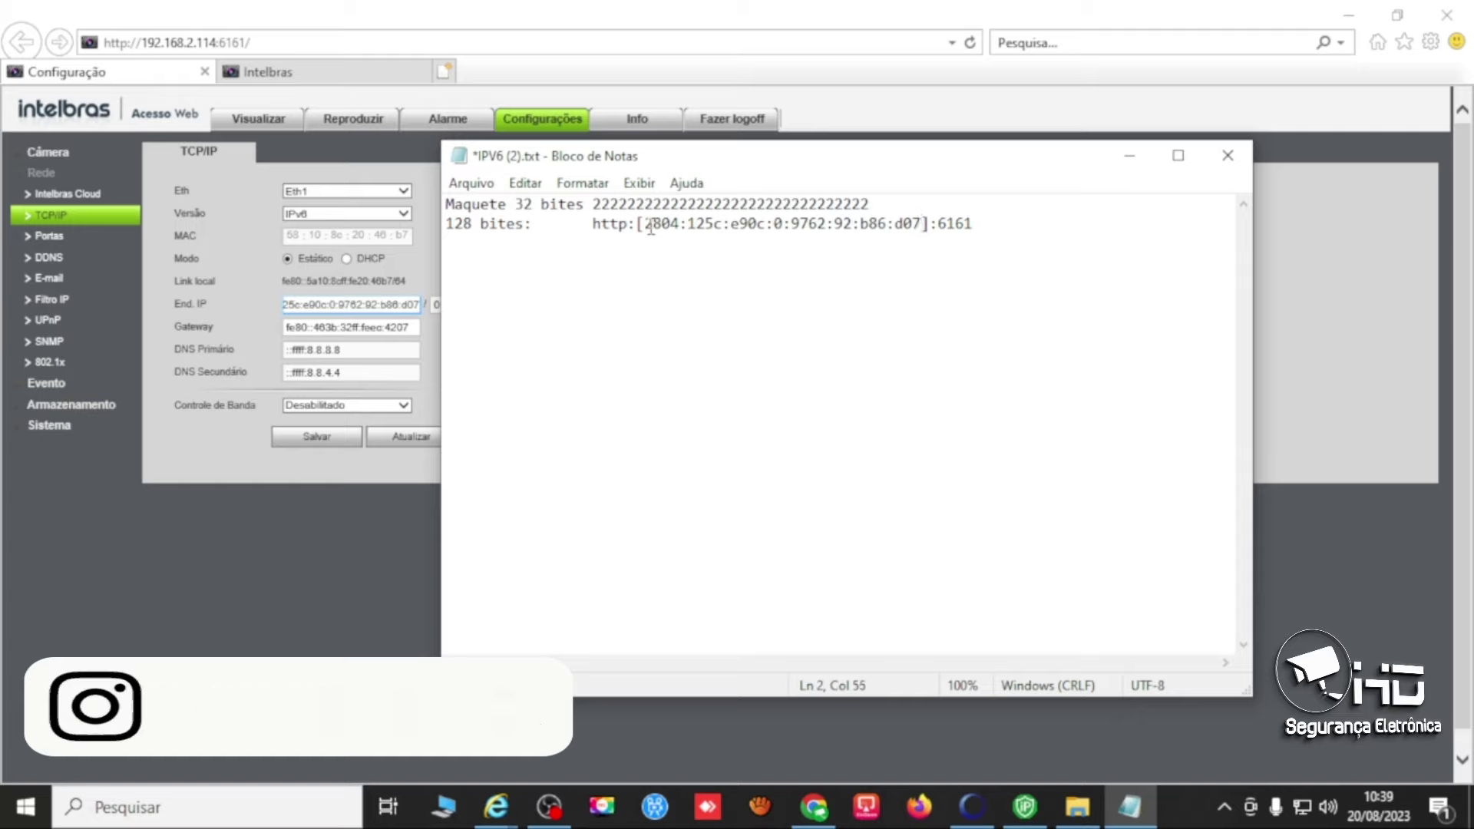
key(BackSpace)
key(Left)
key(Left)
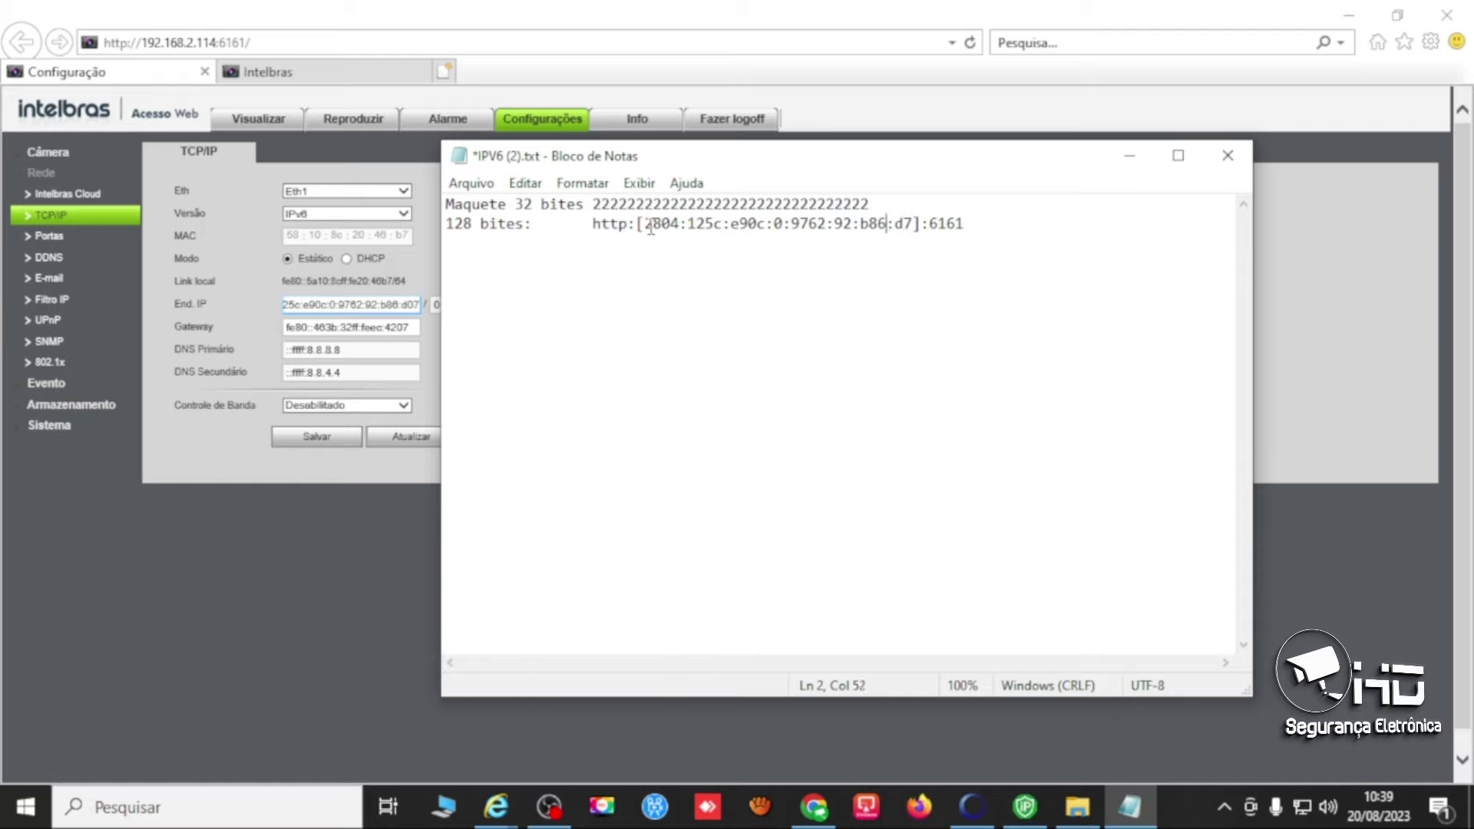
key(Left)
key(BackSpace)
key(Left)
key(Left)
key(Left)
key(BackSpace)
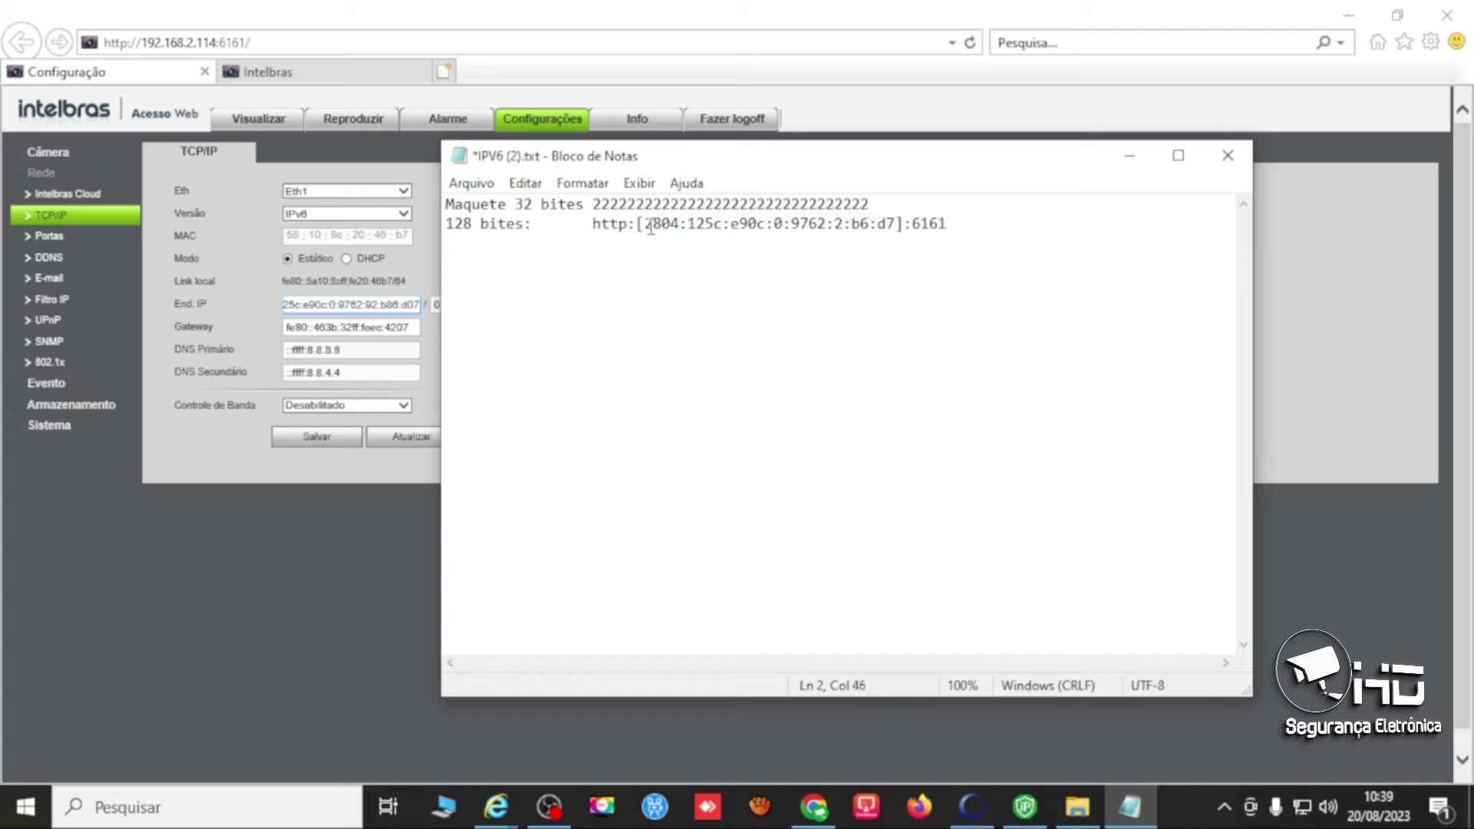
key(Left)
key(Left)
key(BackSpace)
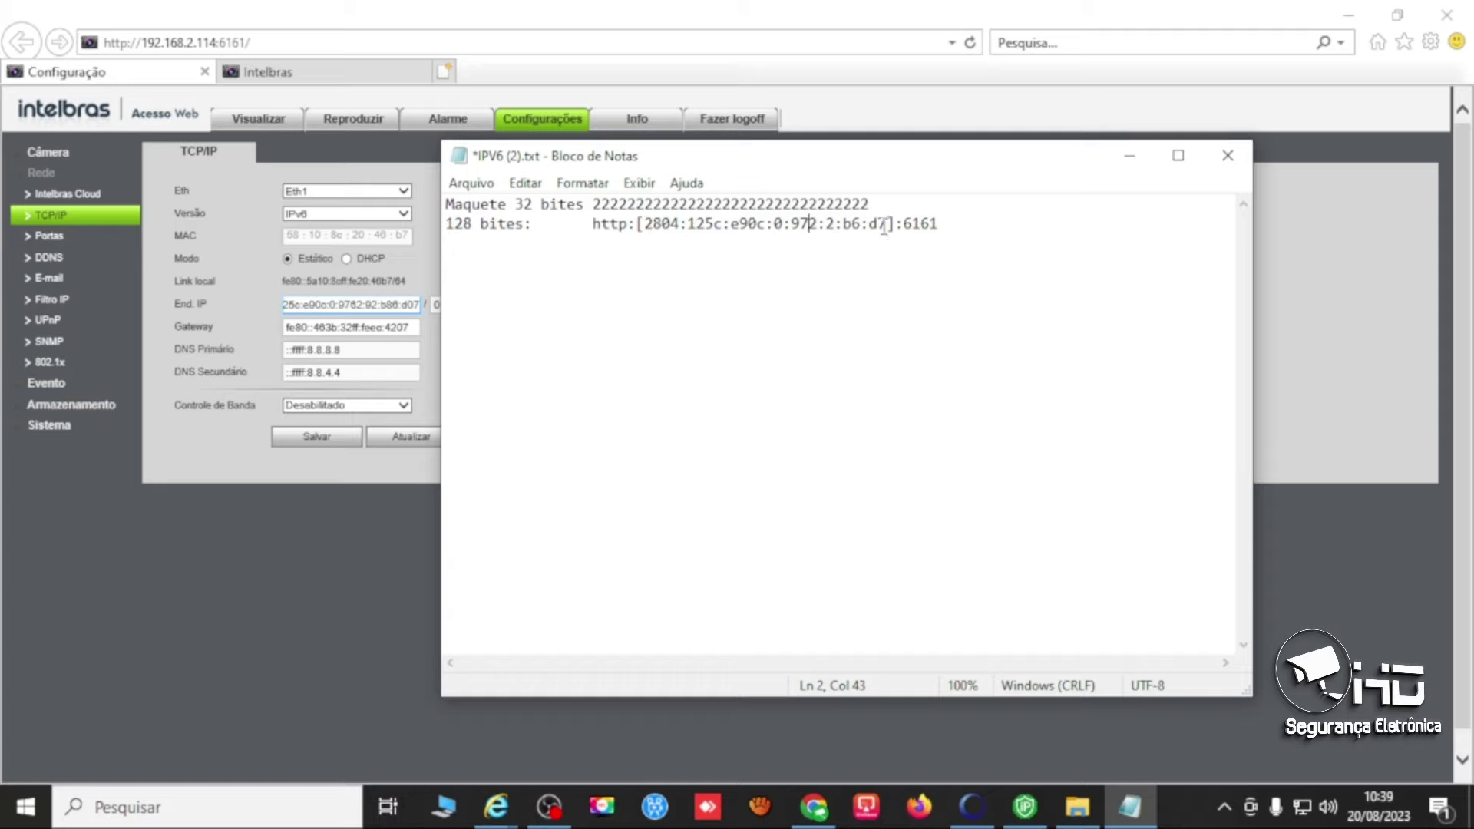
drag(888, 224, 649, 231)
key(ctrl+c)
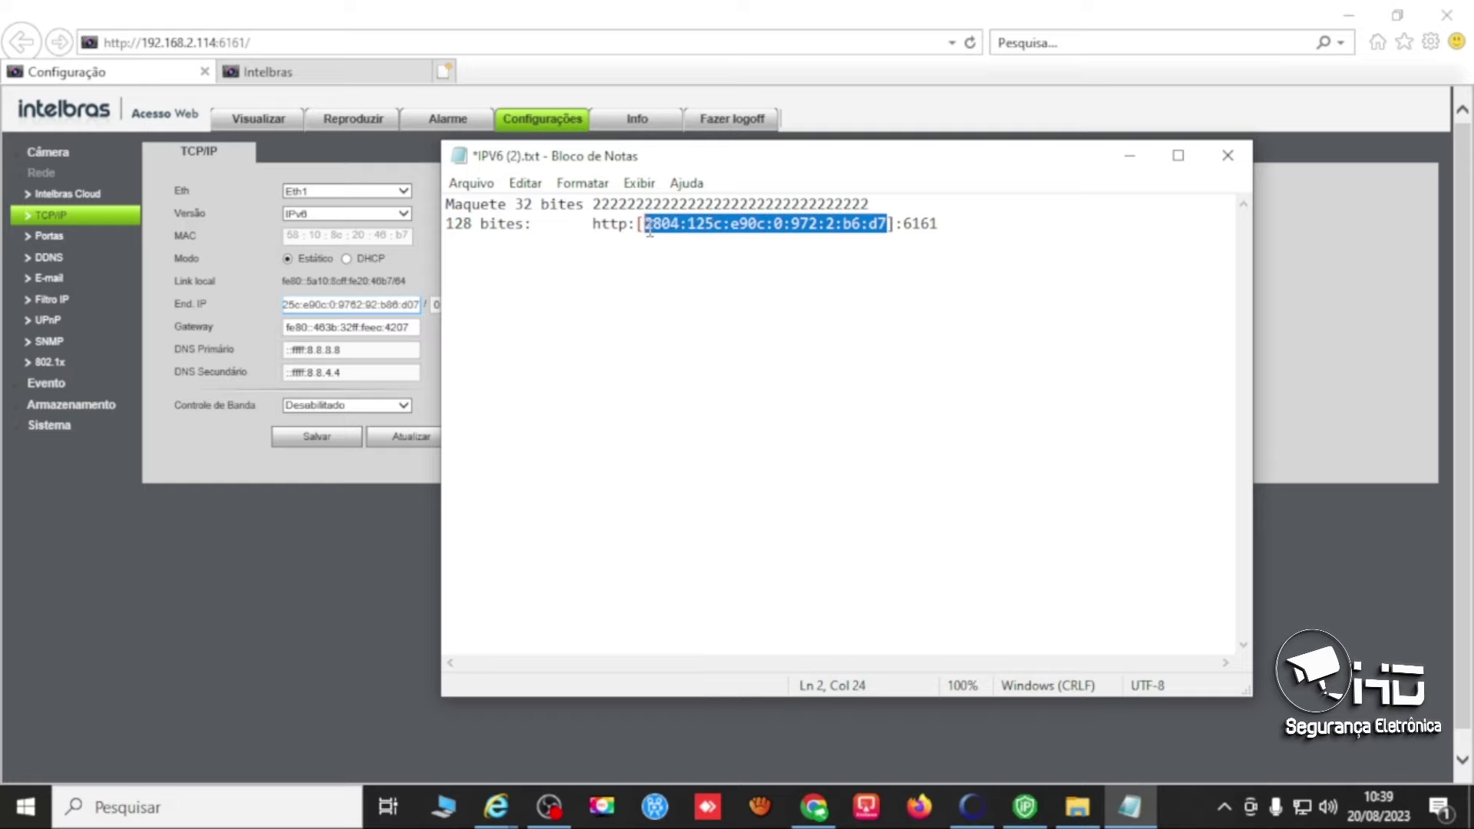
click(322, 521)
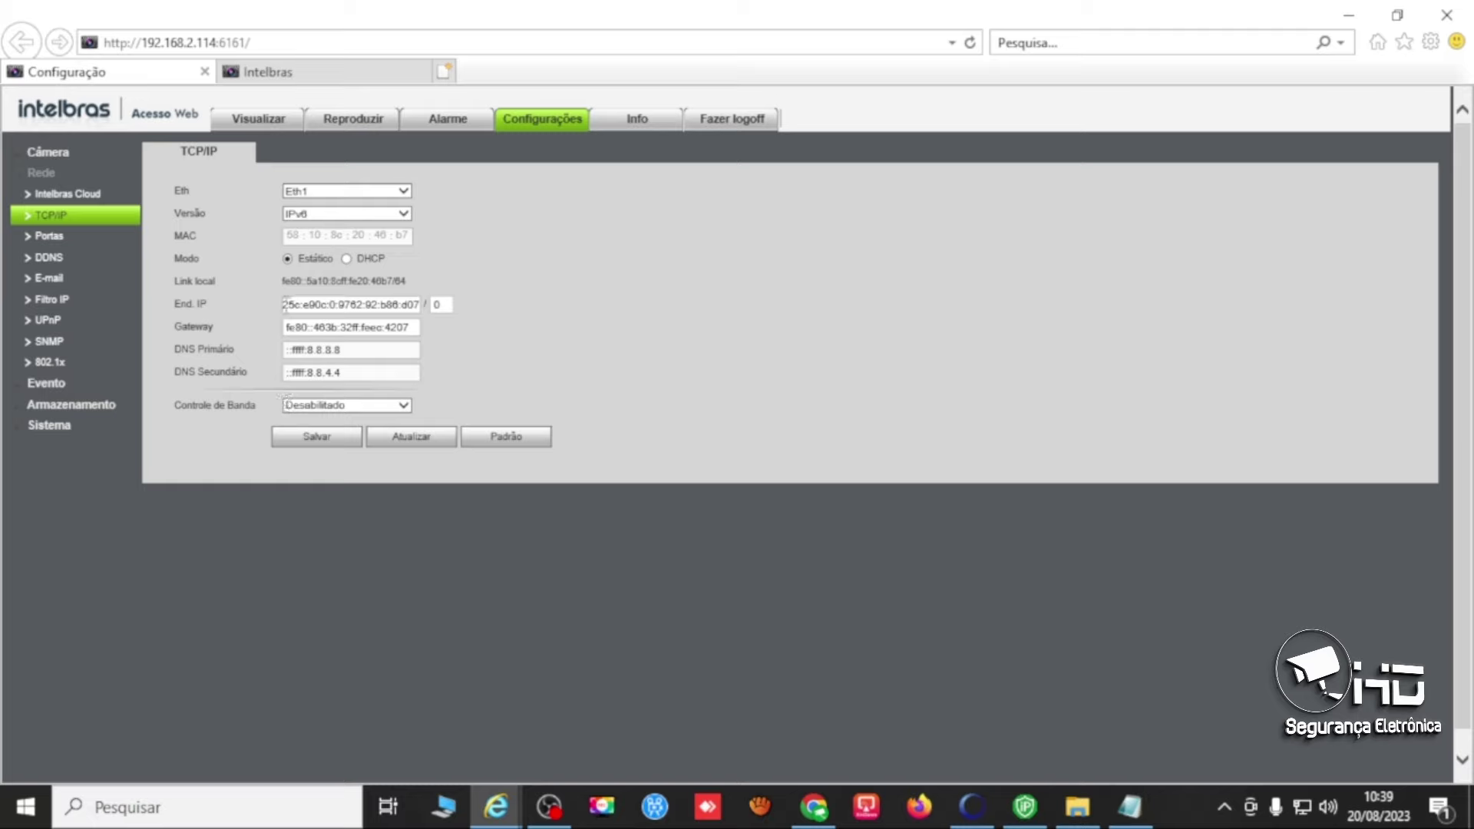
click(285, 305)
key(ctrl+a)
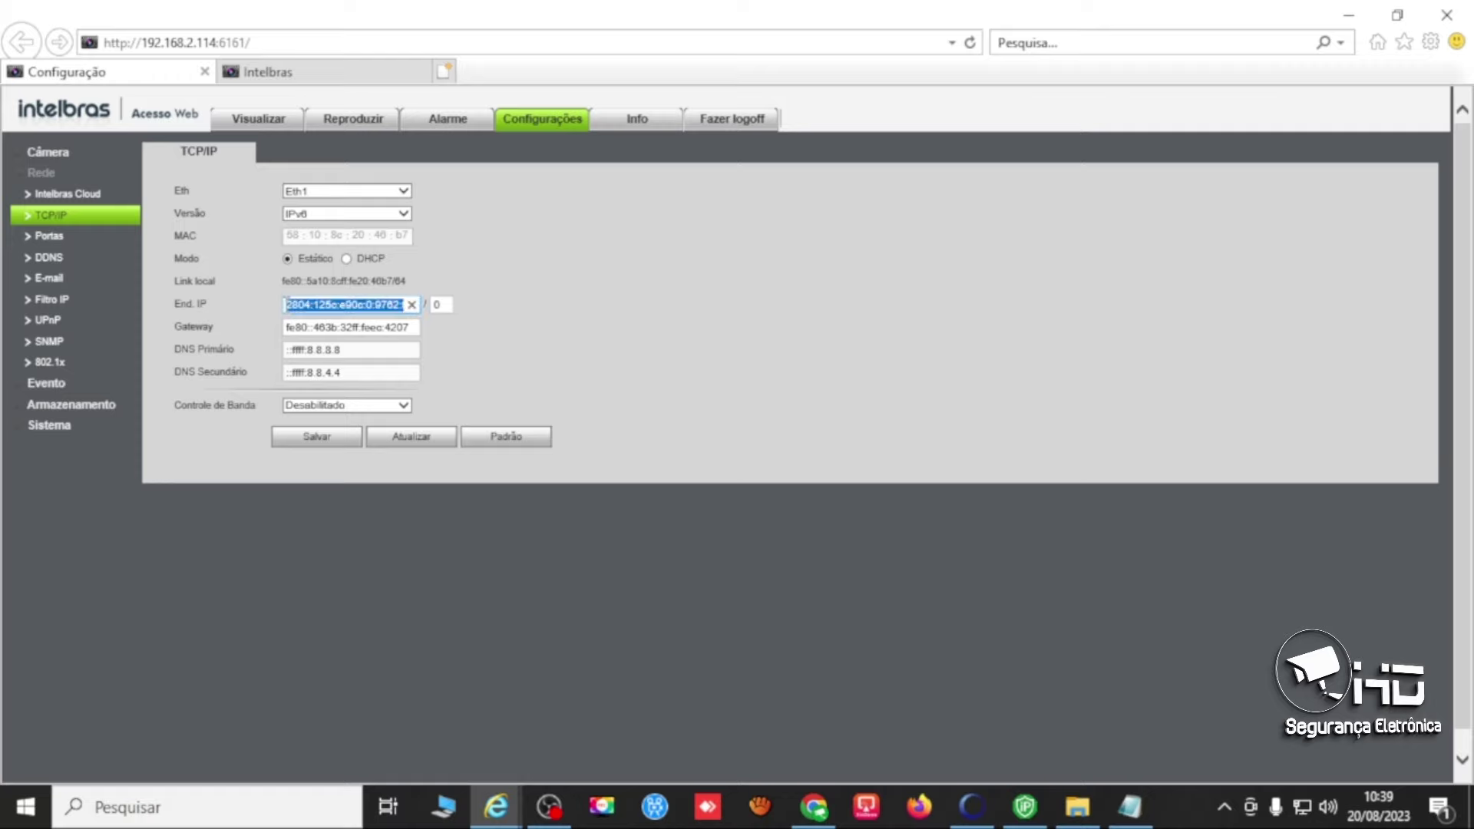
key(End)
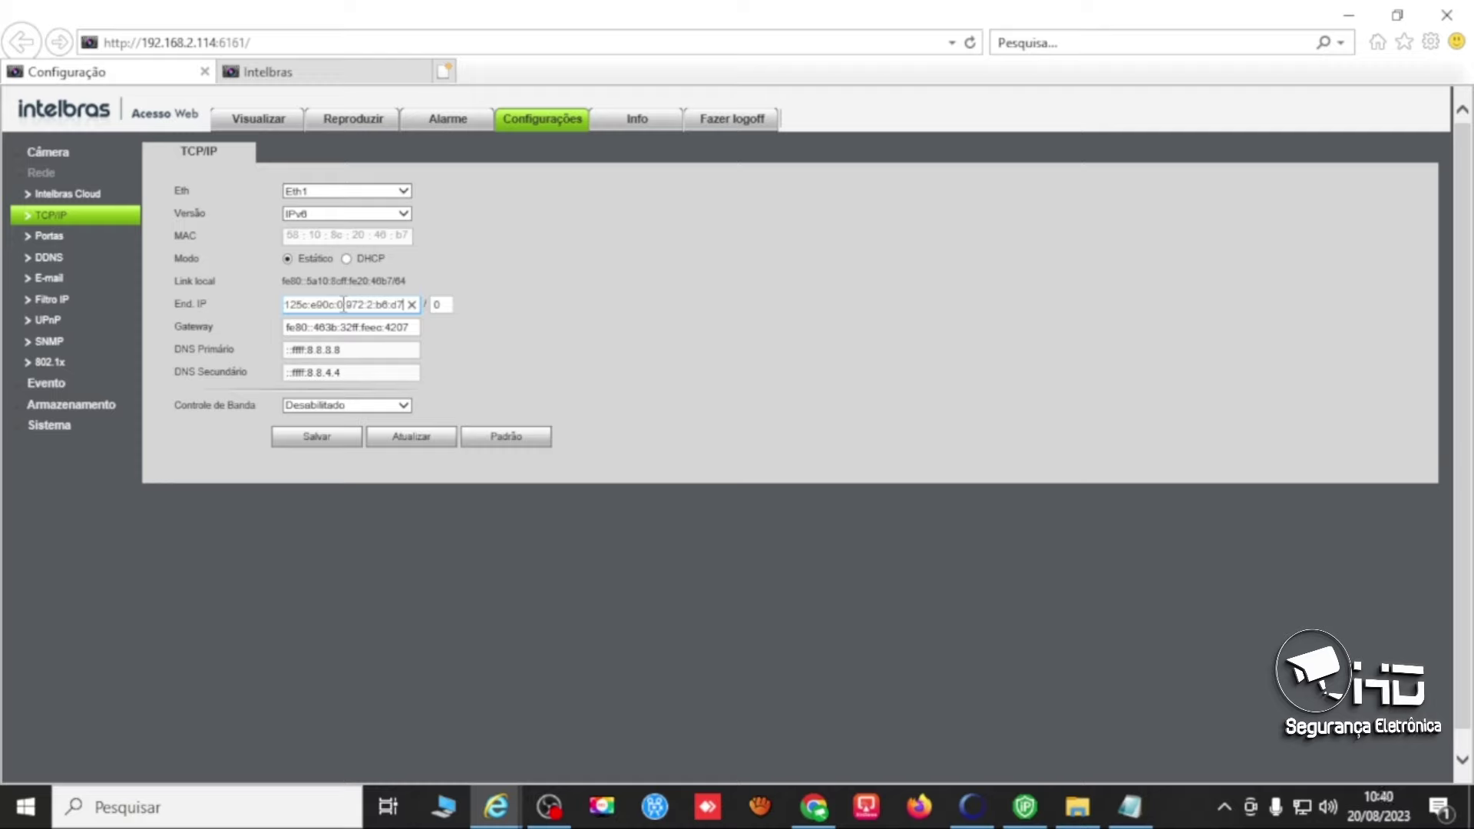
click(339, 442)
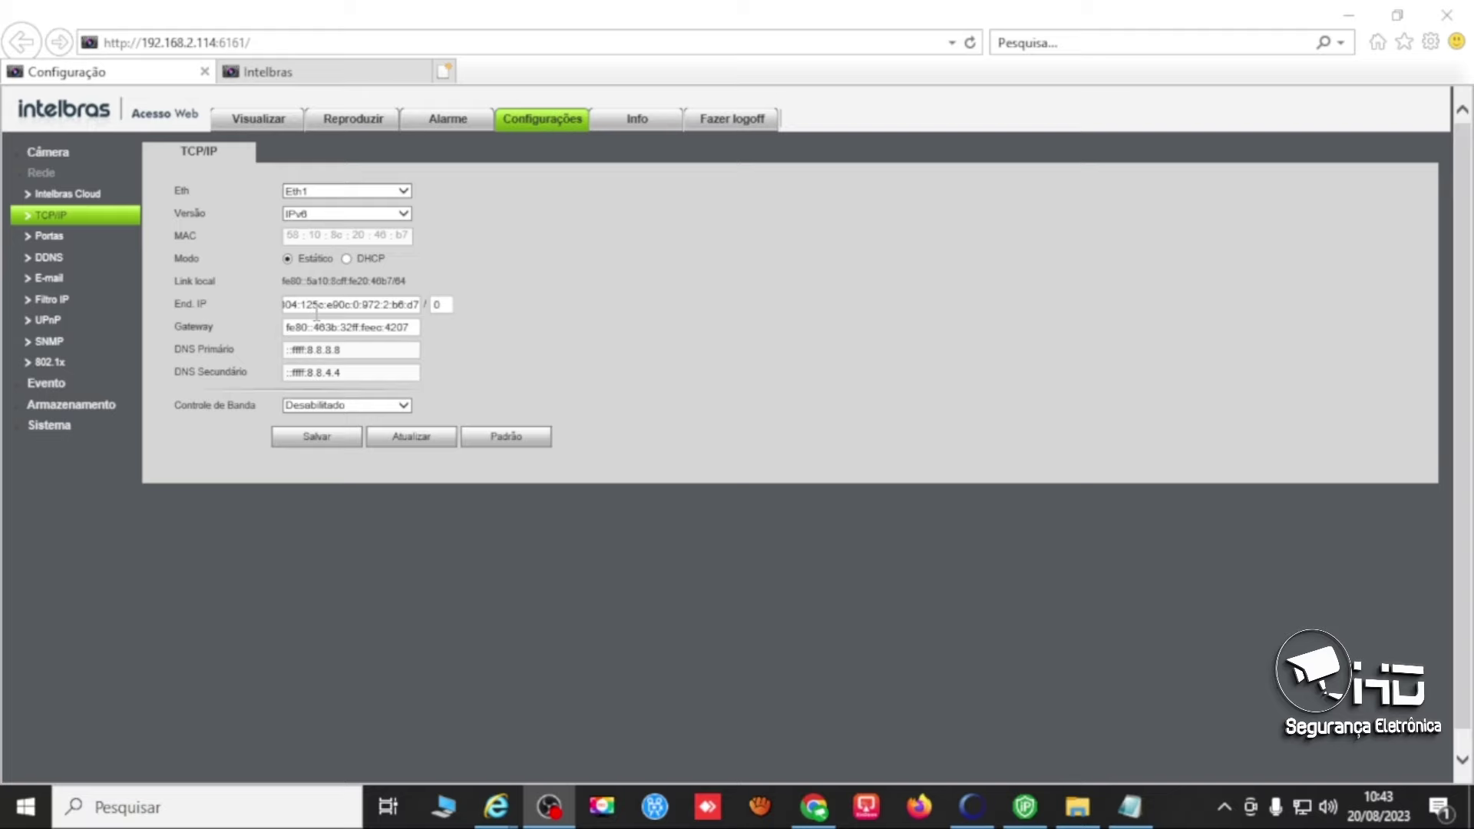
key(super+r)
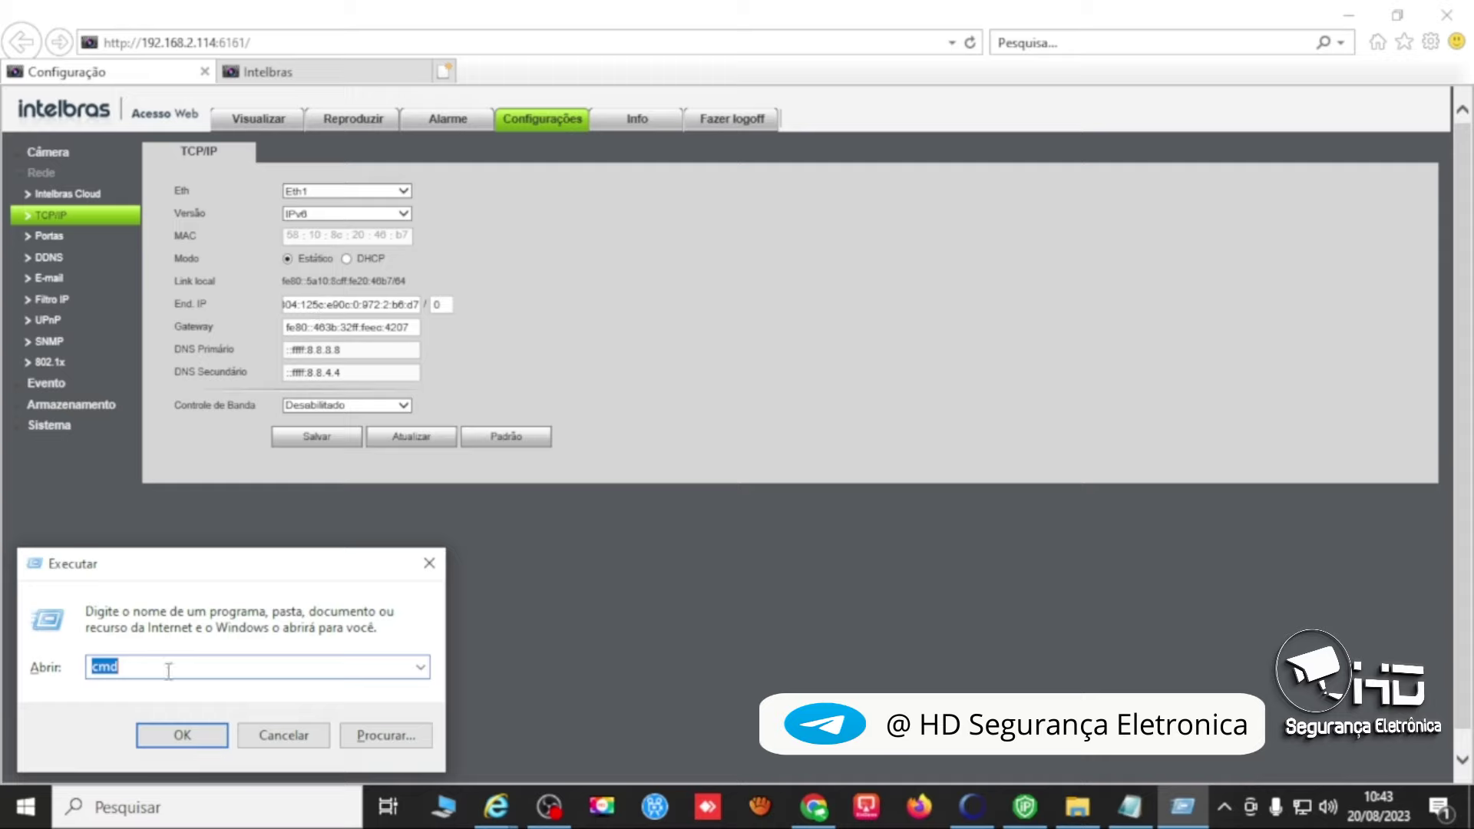
Launch cmd and ping 2804:125c:e90c:0:972:2:b6:d7.
click(182, 735)
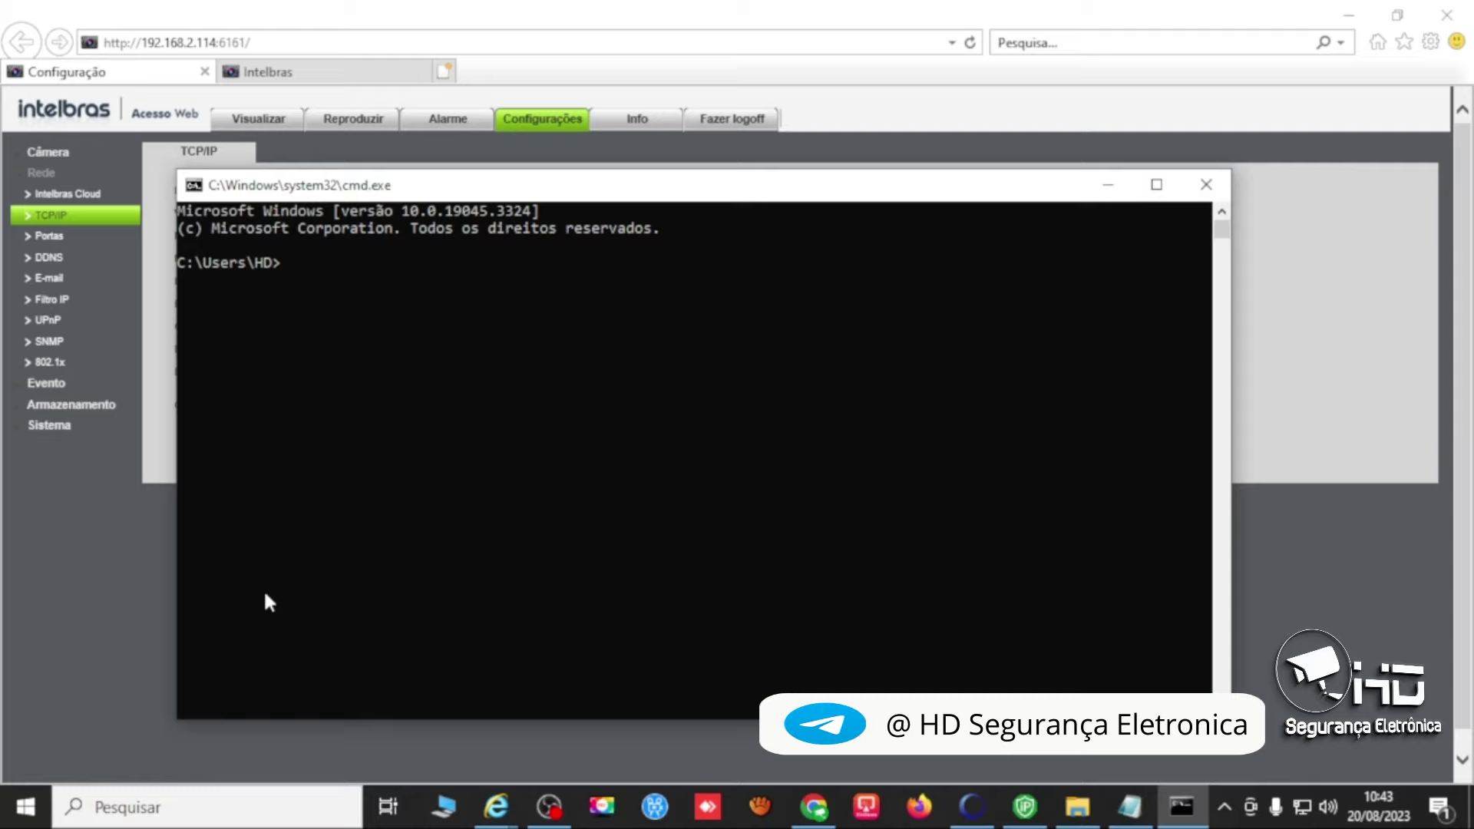
text(ping)
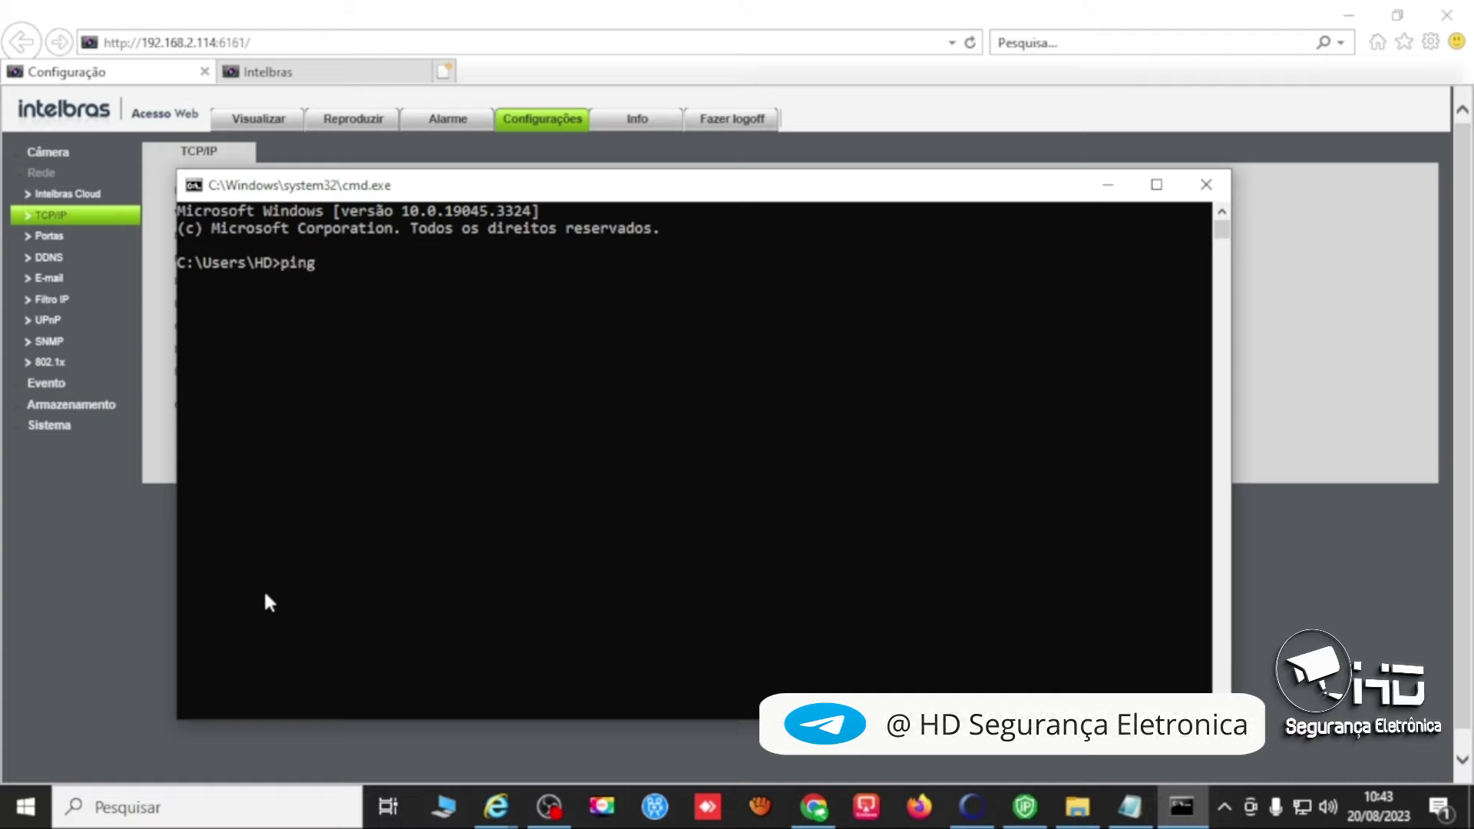
key(ctrl+v)
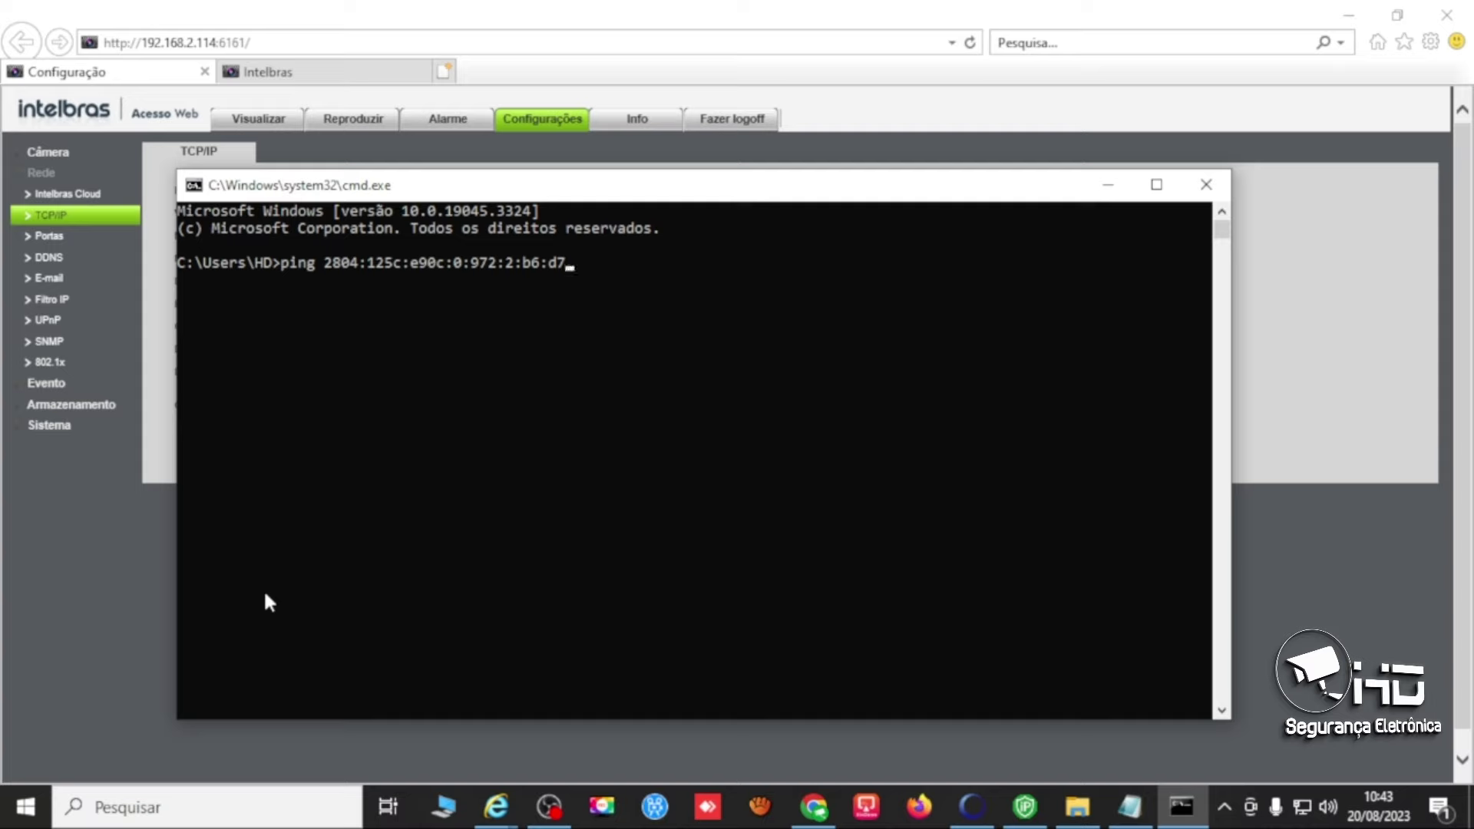
key(Return)
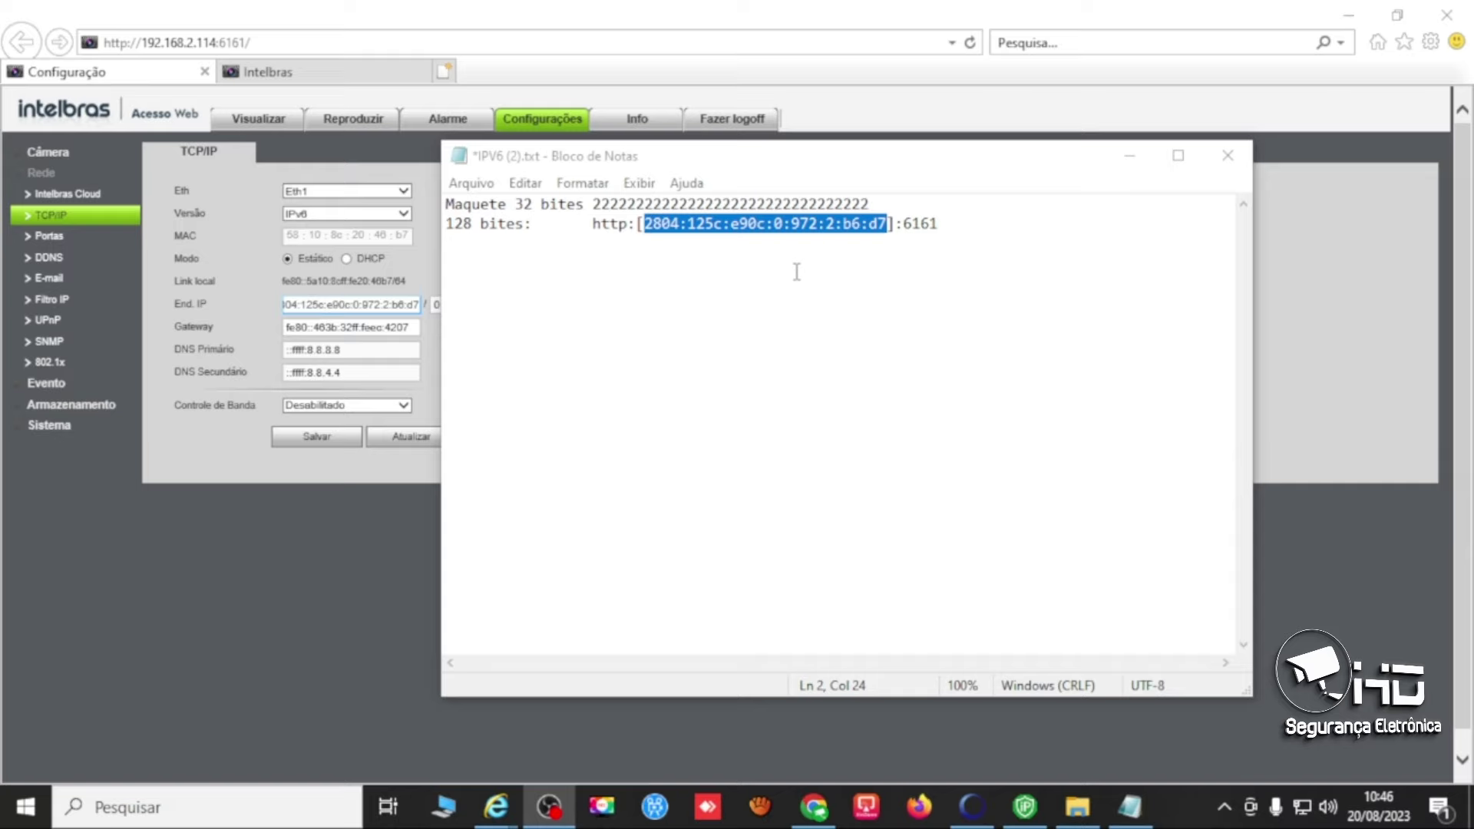
key(super+r)
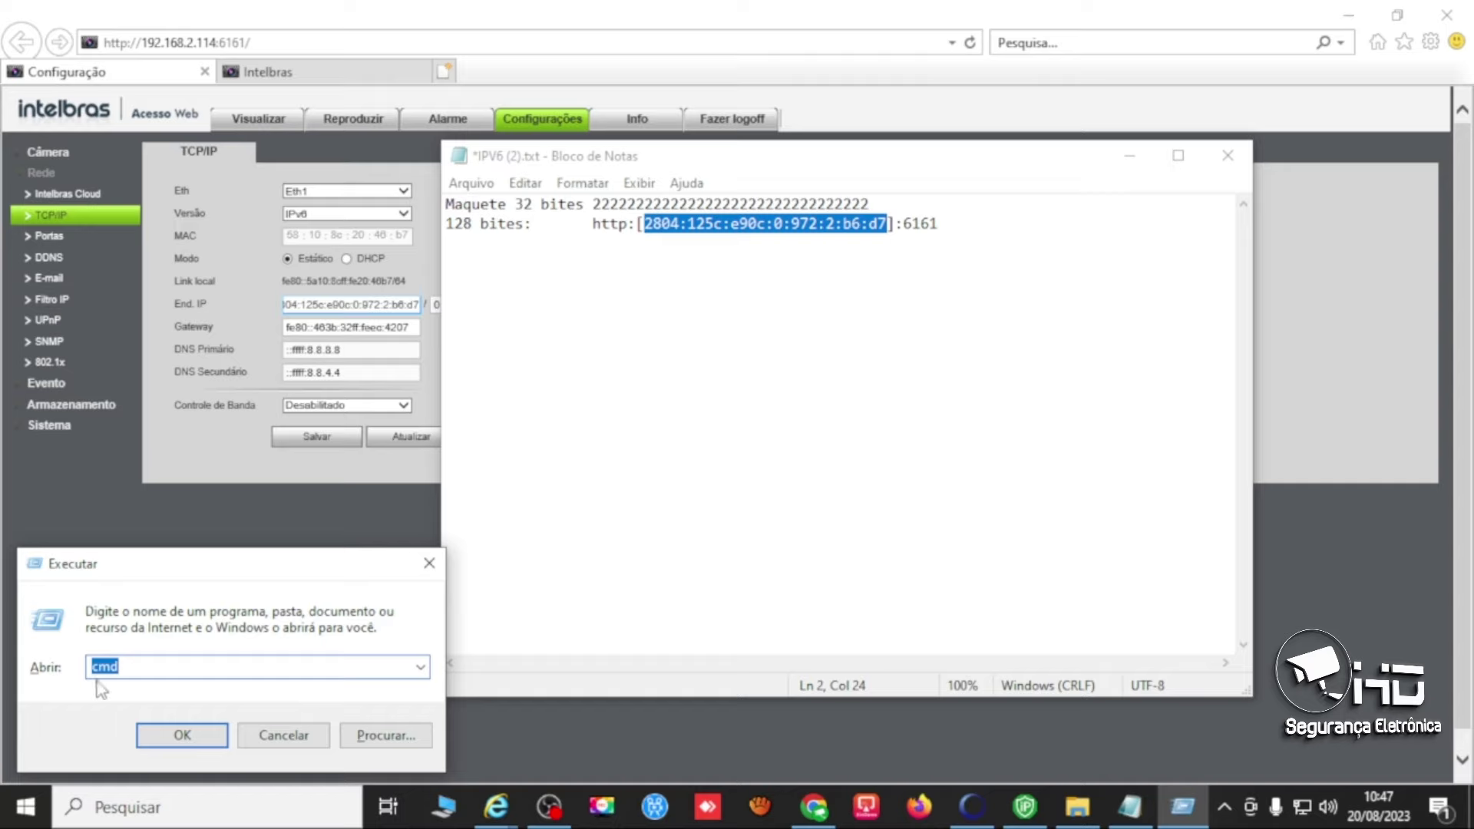
click(212, 739)
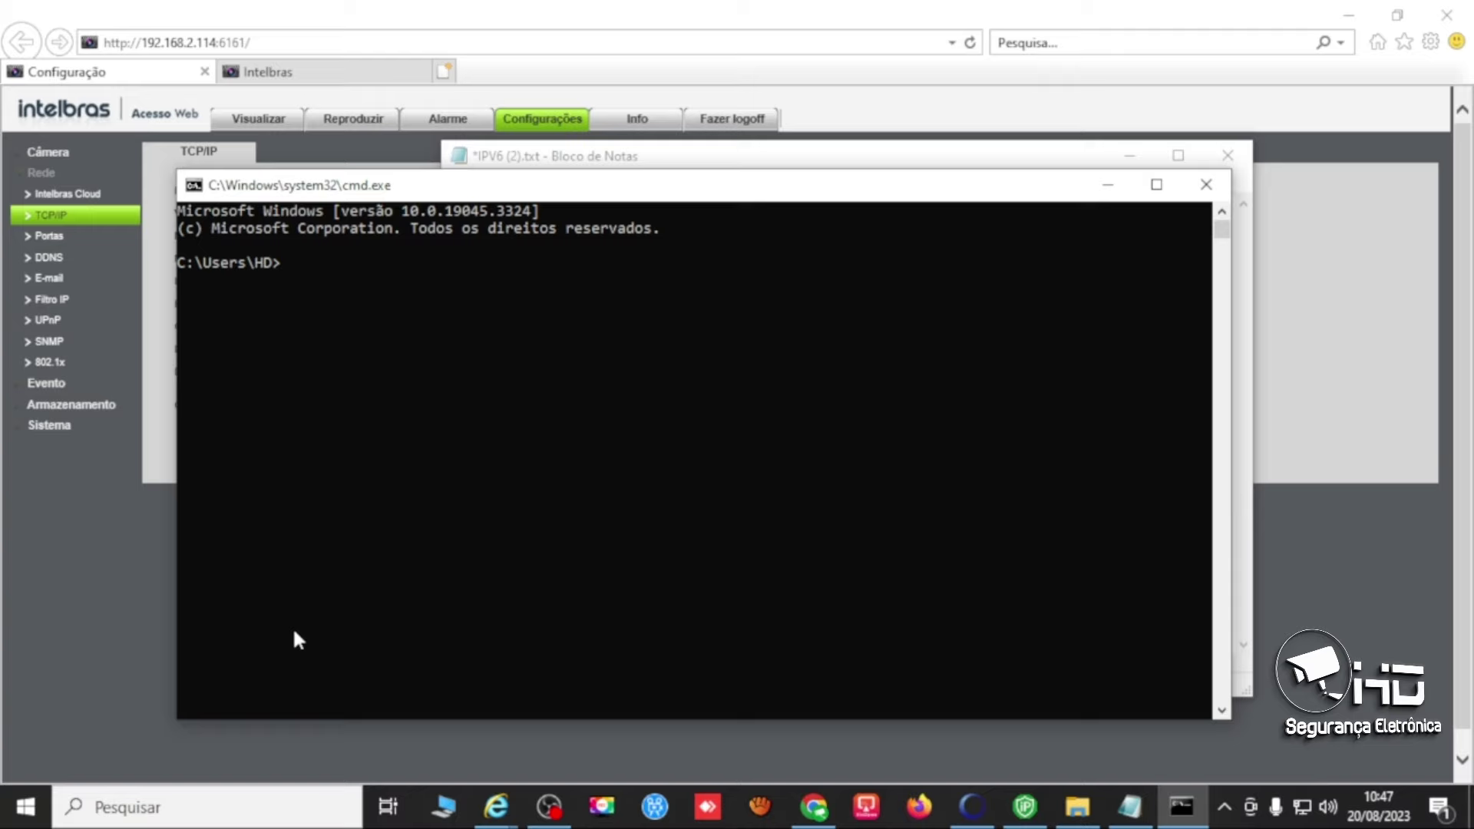
text(ping)
key(ctrl+v)
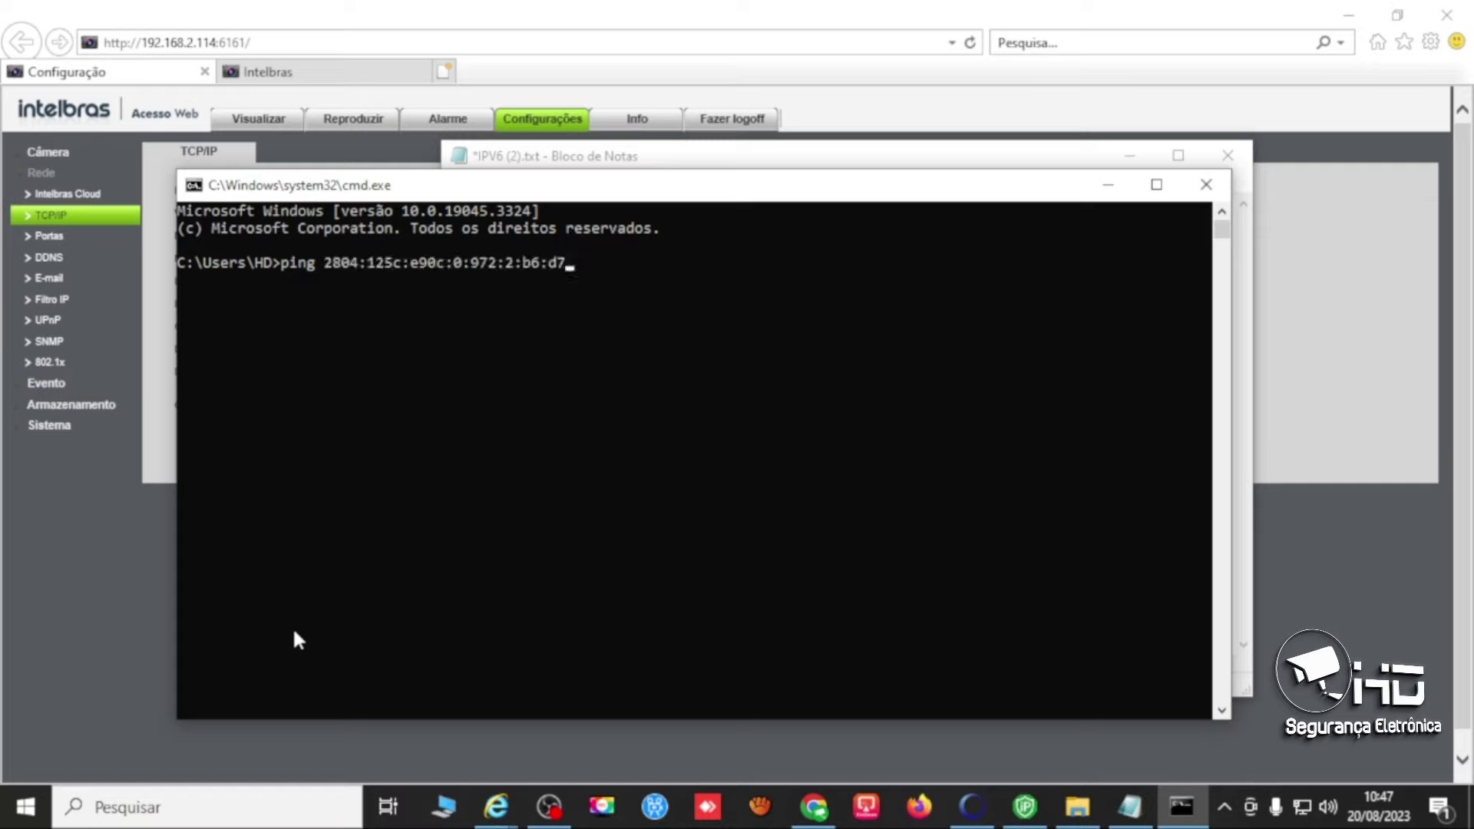
key(Return)
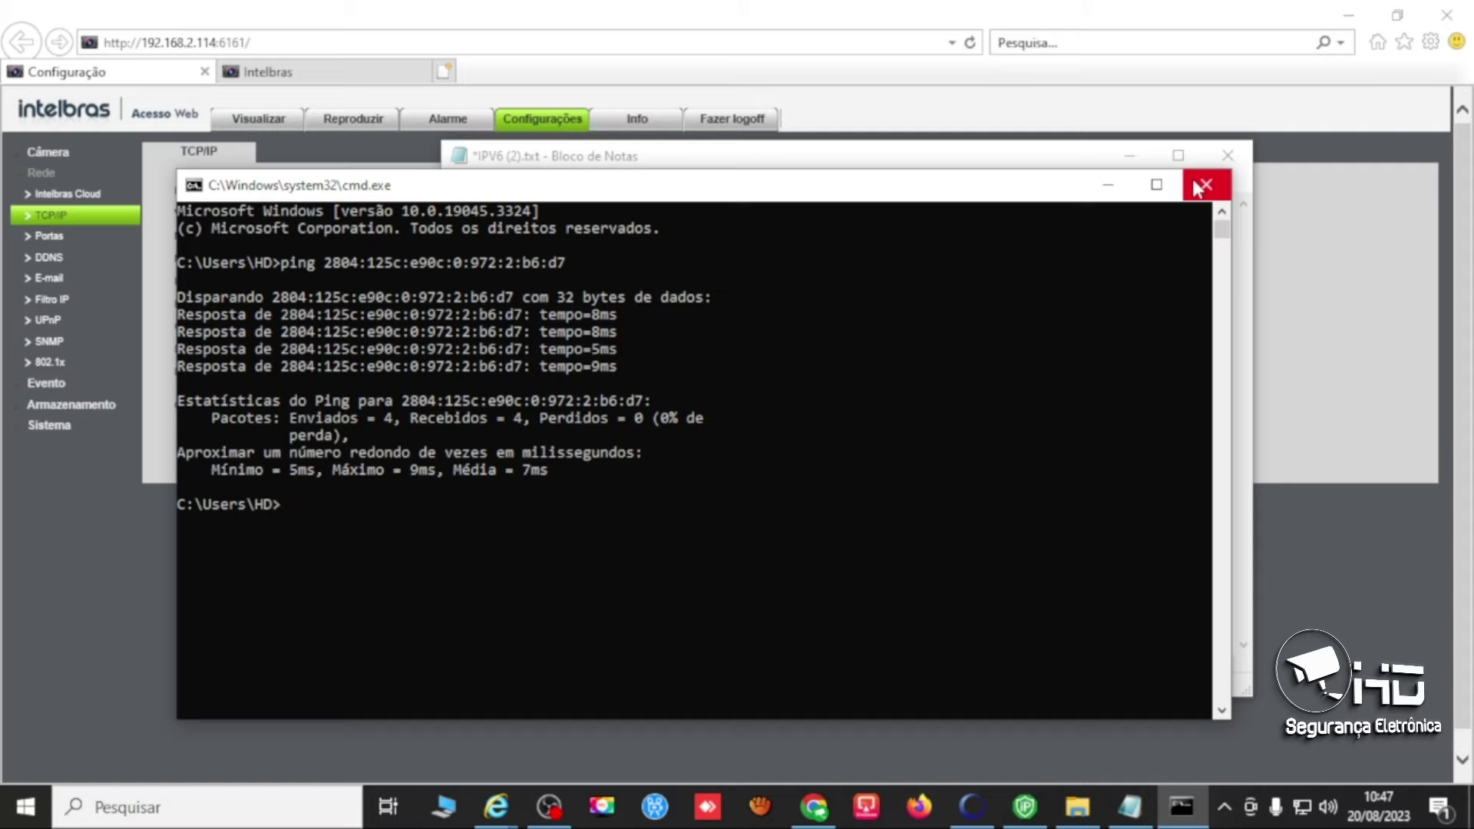
click(1200, 186)
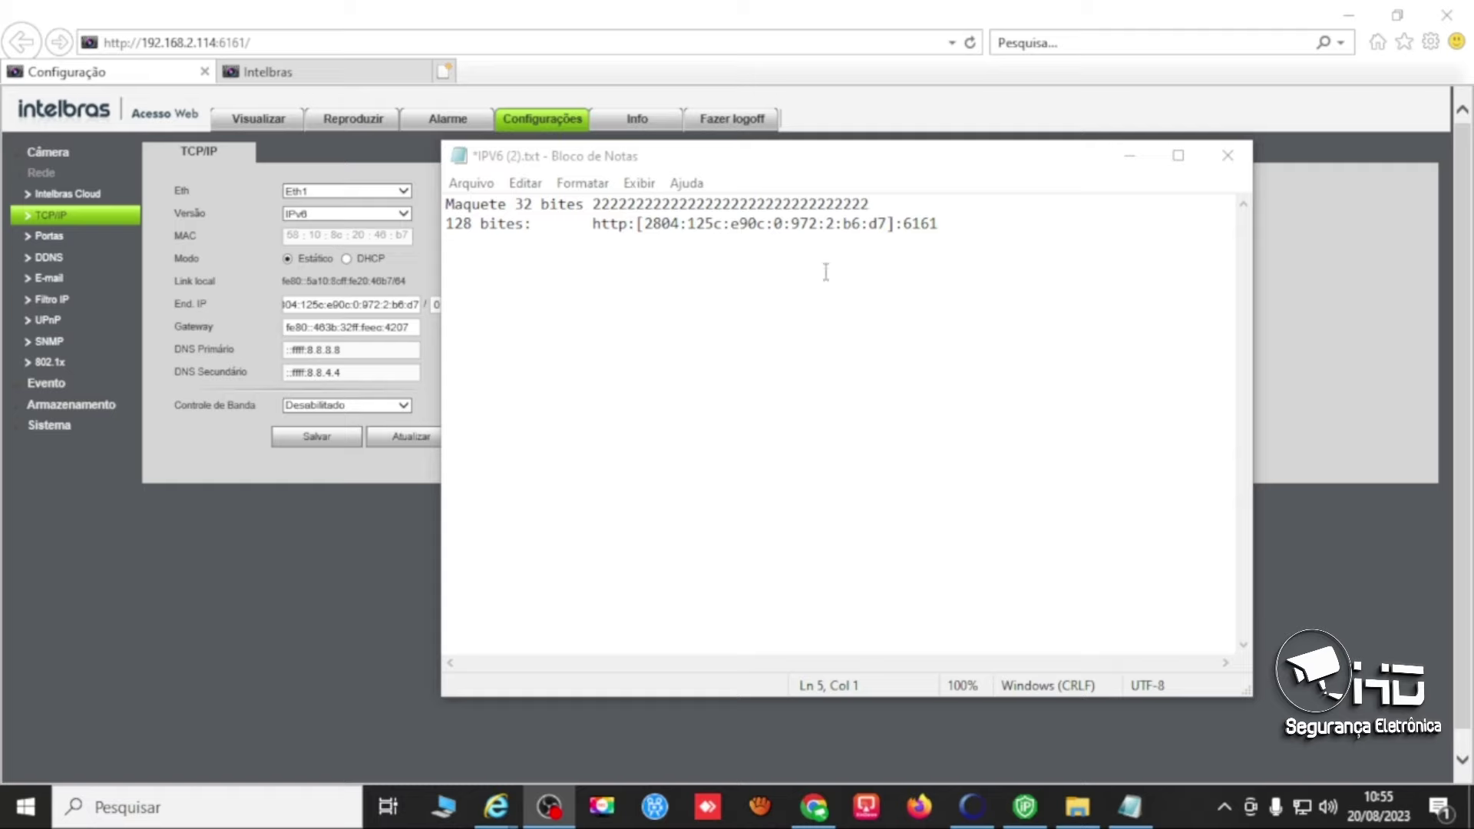
Select the bracketed IPv6 address in the note and minimize Notepad.
drag(887, 223, 649, 233)
key(ctrl+c)
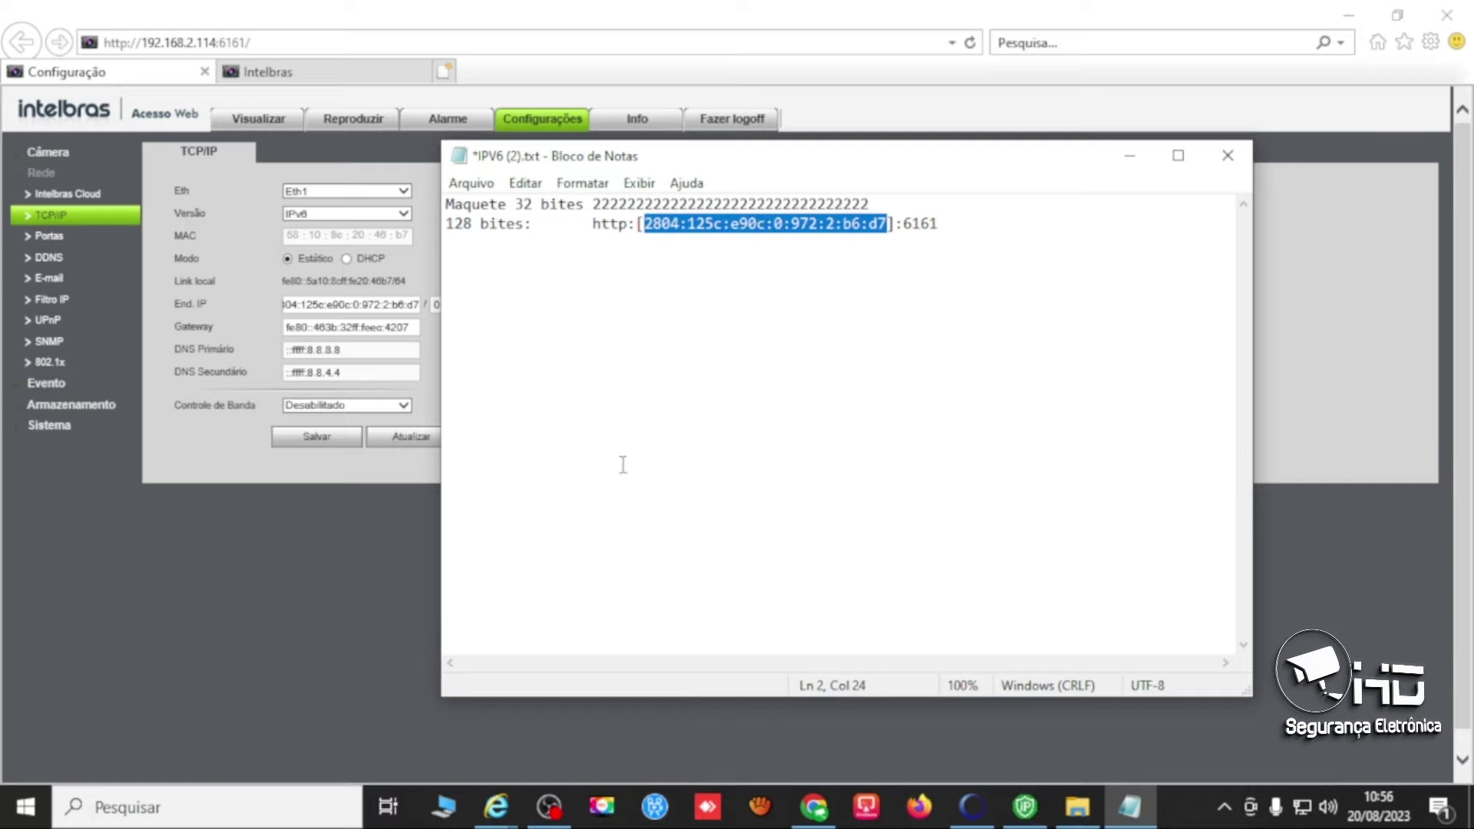
click(530, 14)
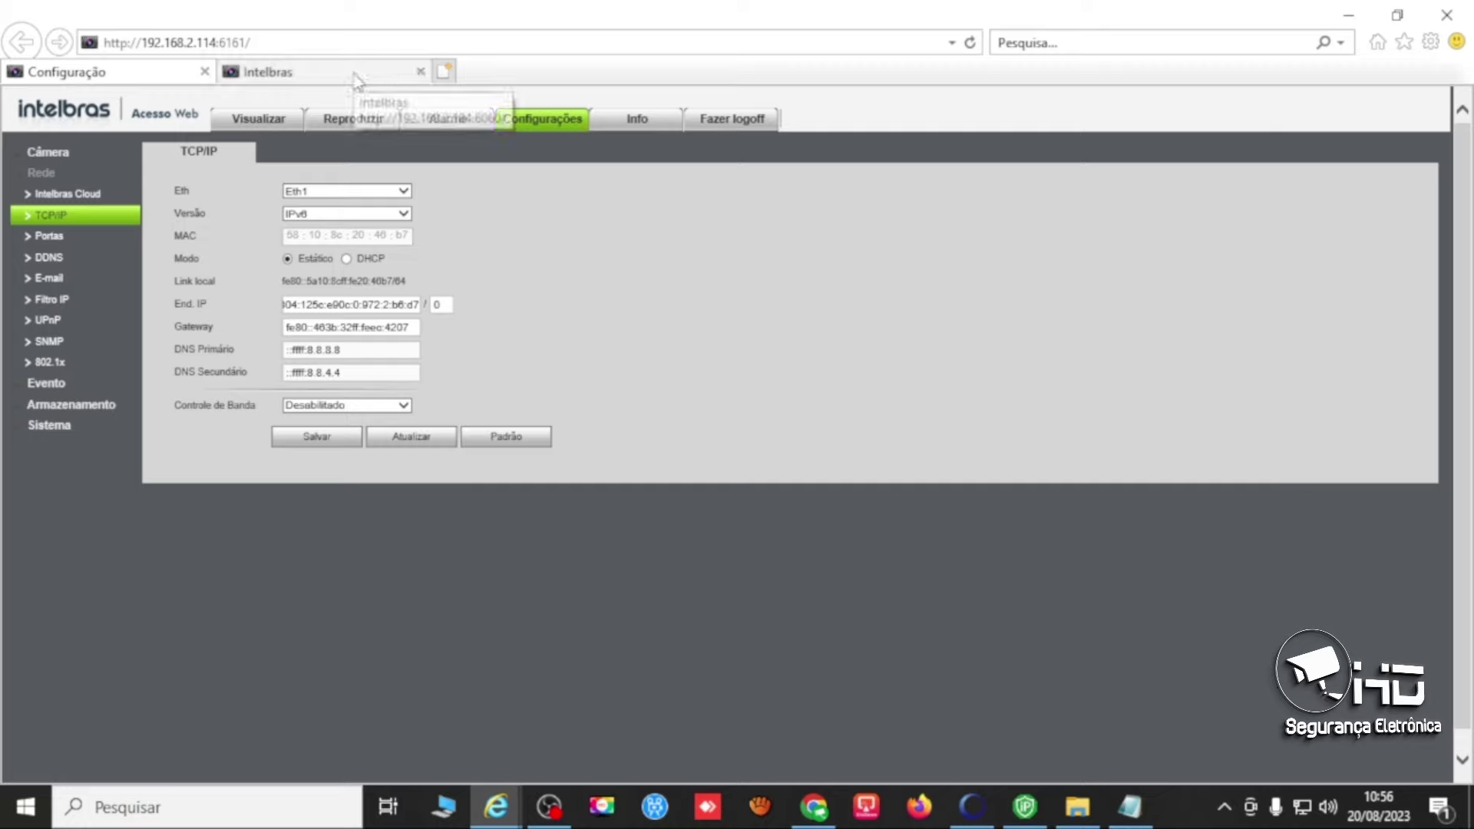
Switch to the NVD 3316-PLUS tab and open the Ad. Manual form on Disp. Remoto.
click(280, 77)
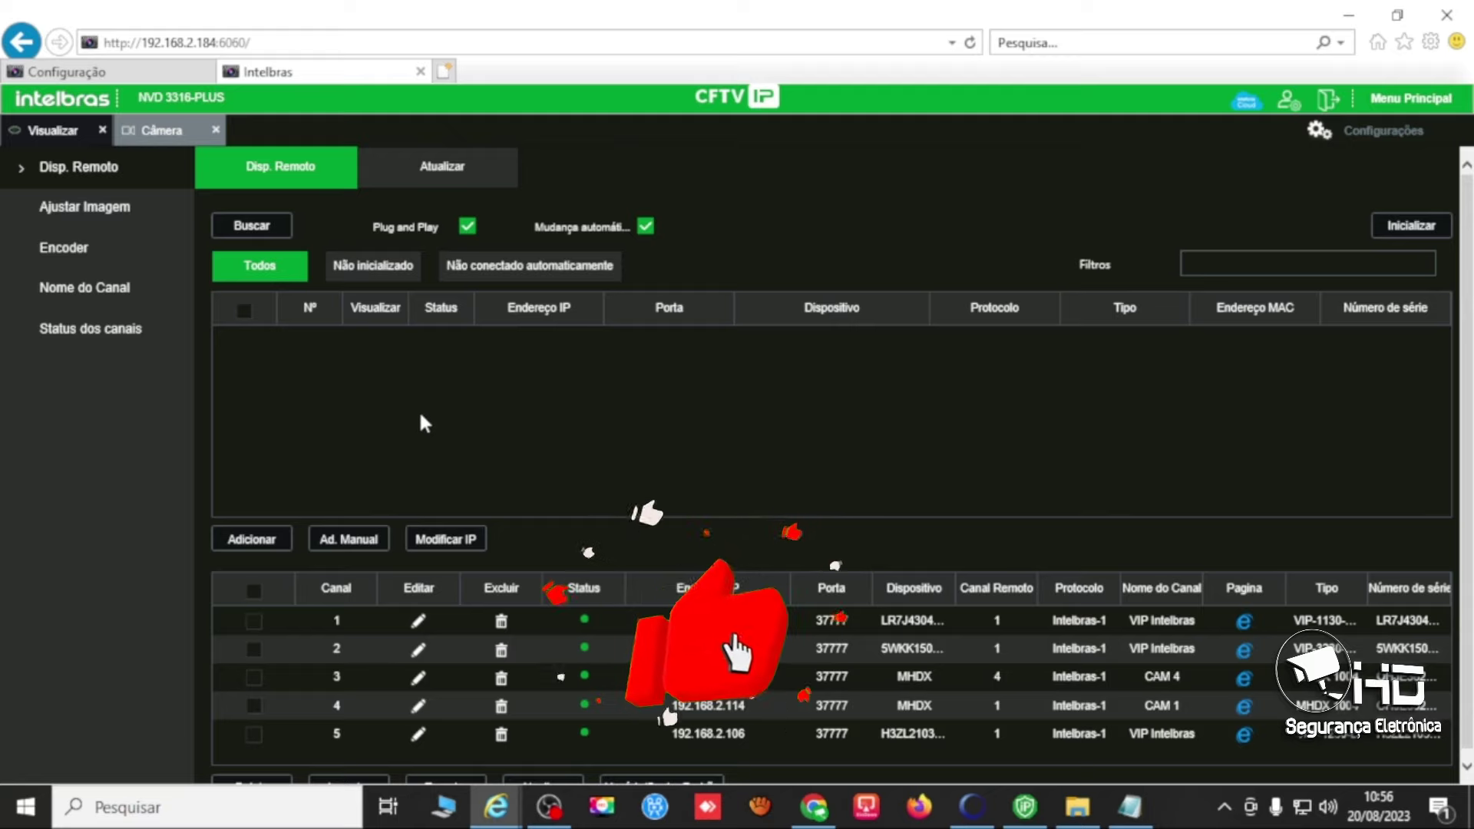
click(361, 540)
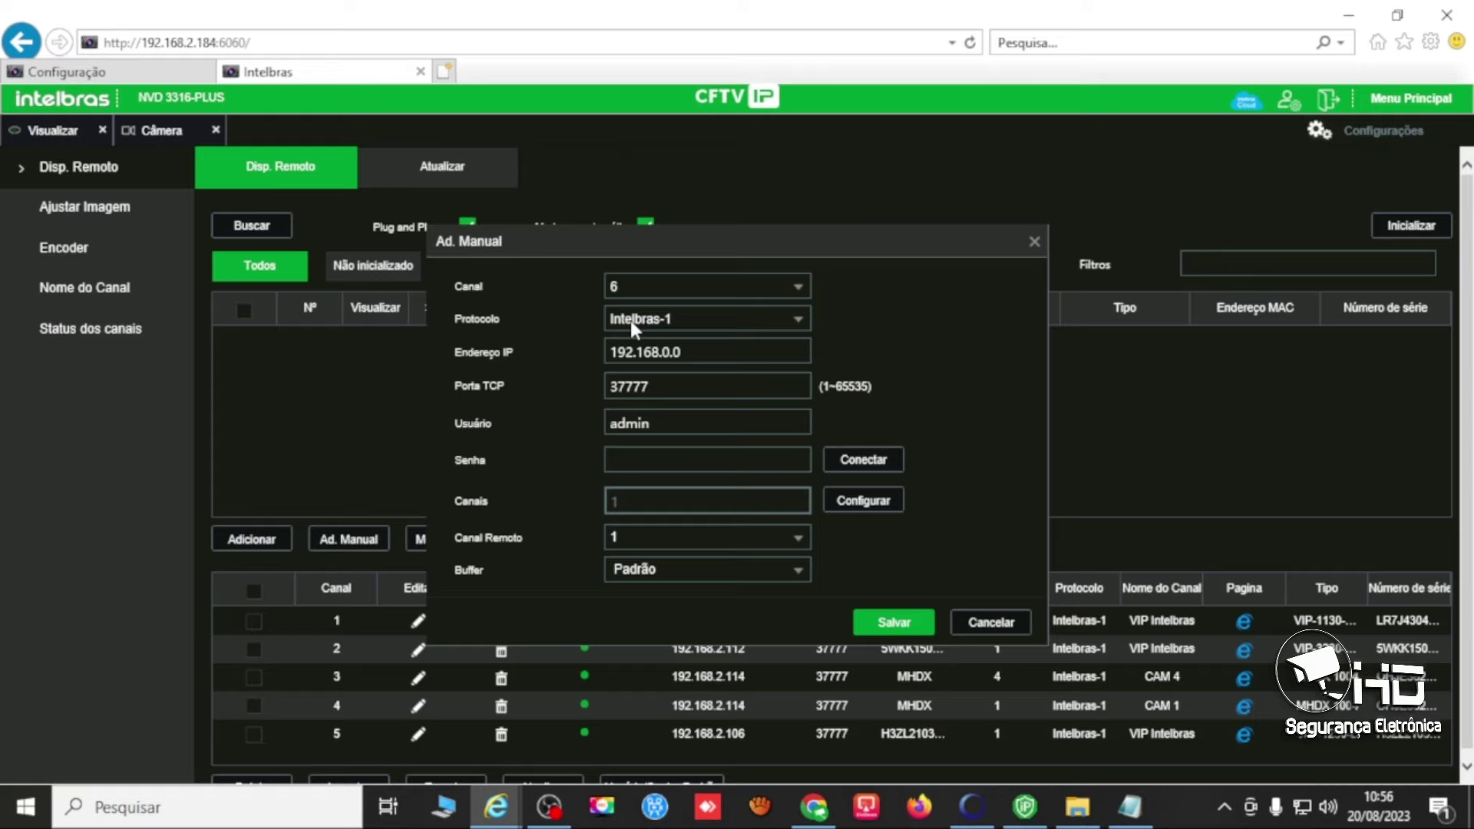
Replace 192.168.0.0 in Endereço IP with 2804:125c:e90c:0:972:2:b6:d7.
click(652, 355)
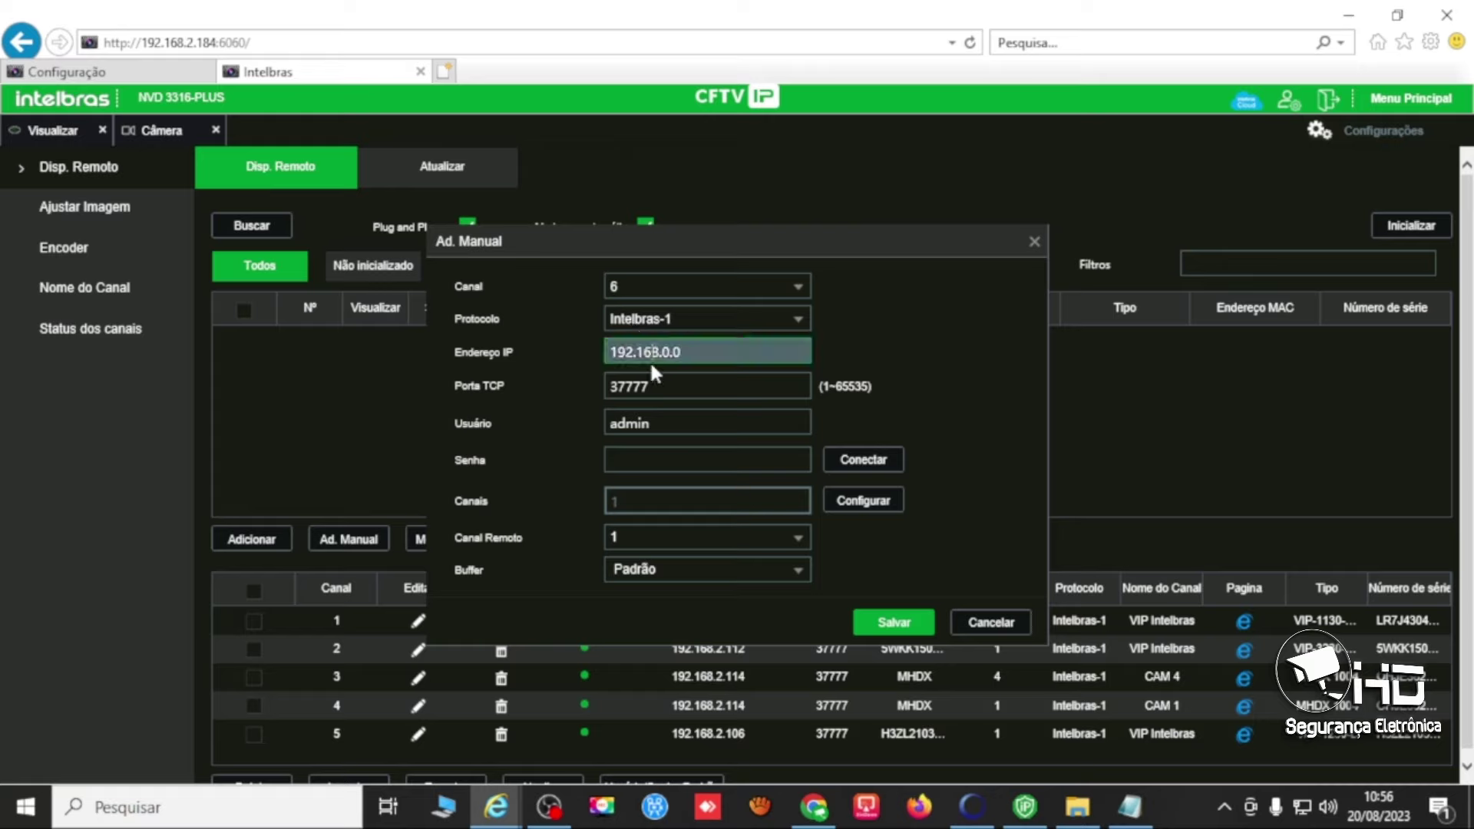
double_click(658, 353)
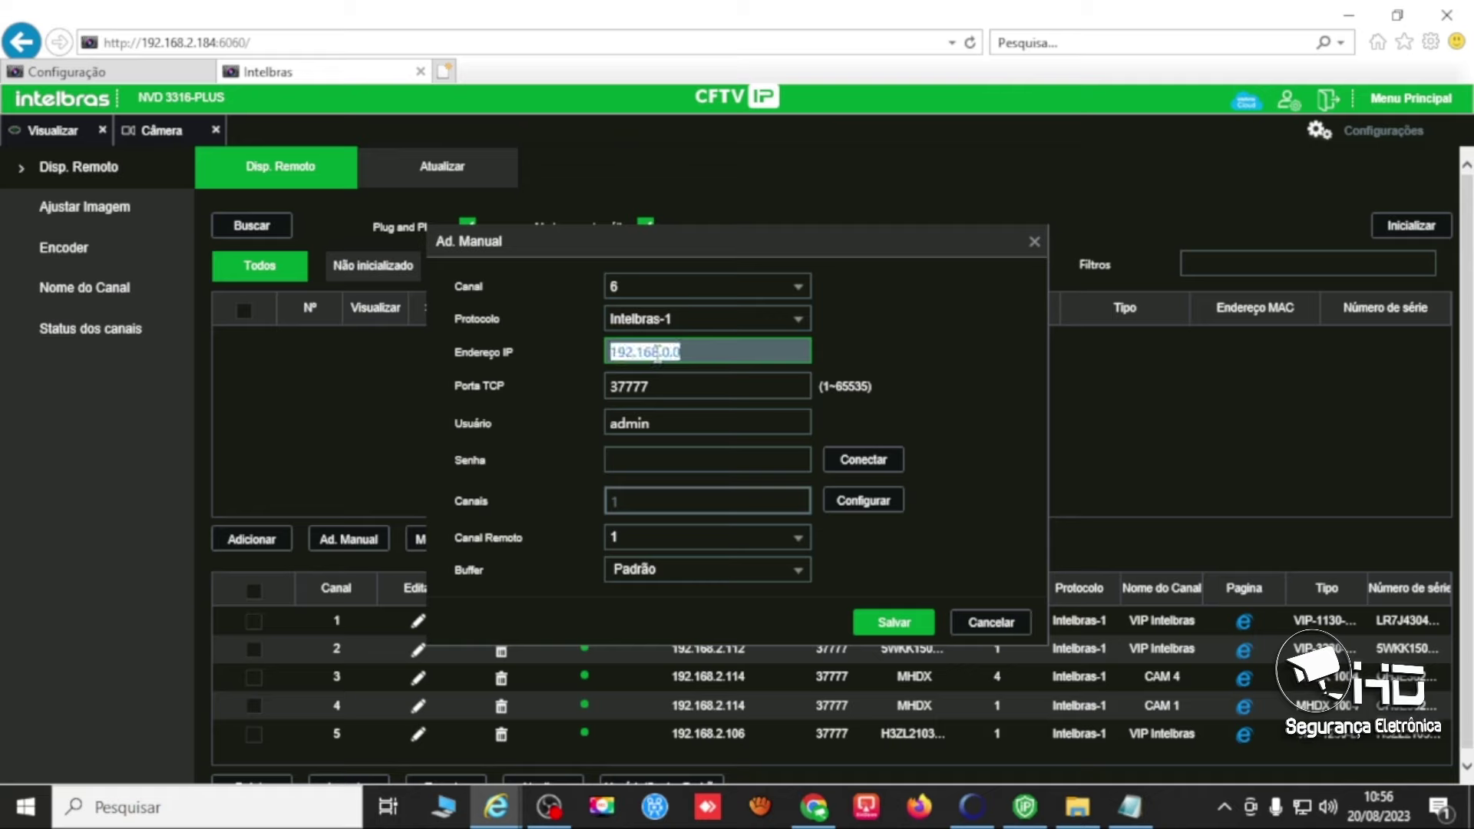
key(BackSpace)
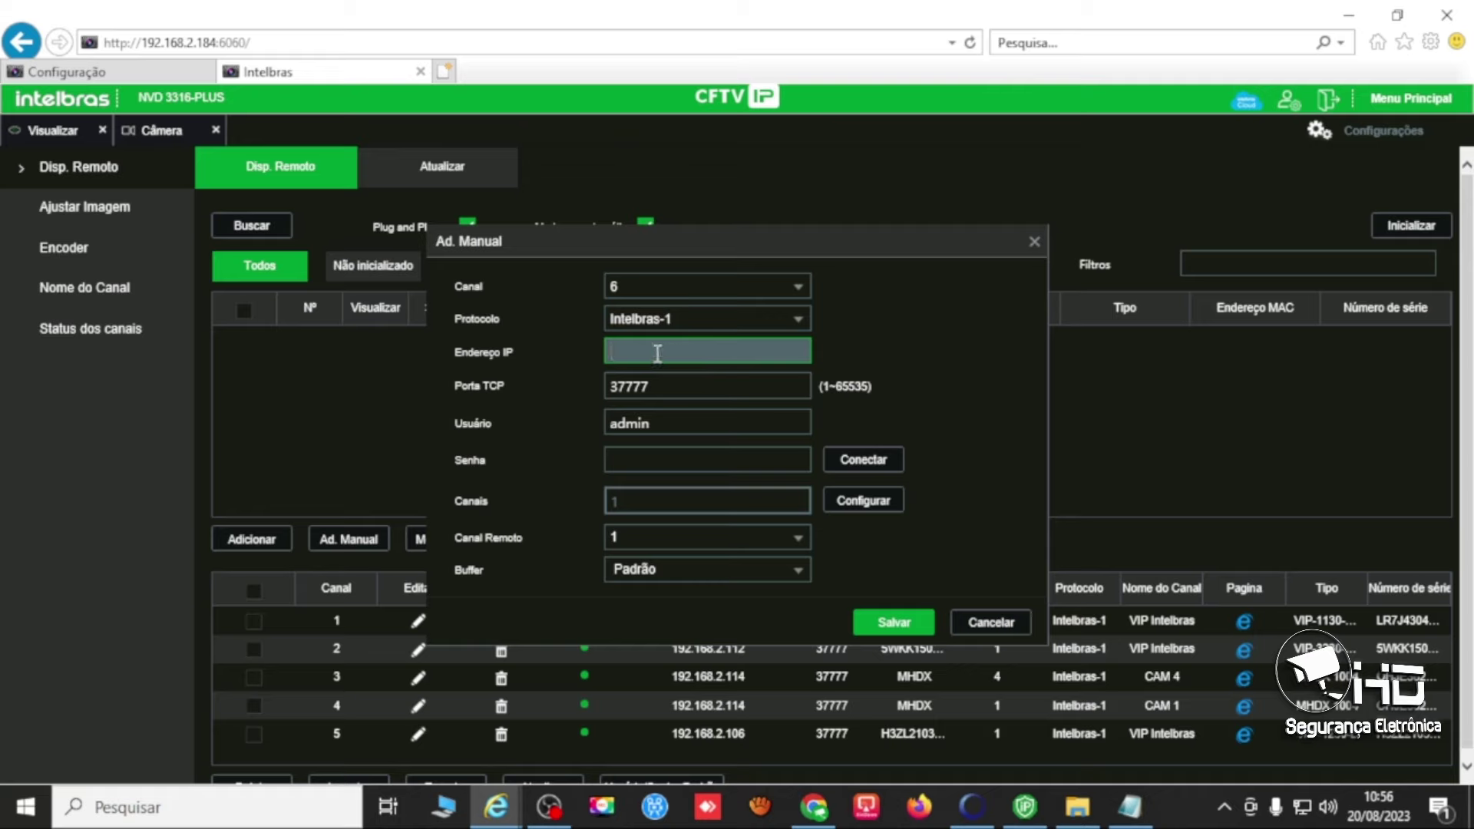
key(ctrl+v)
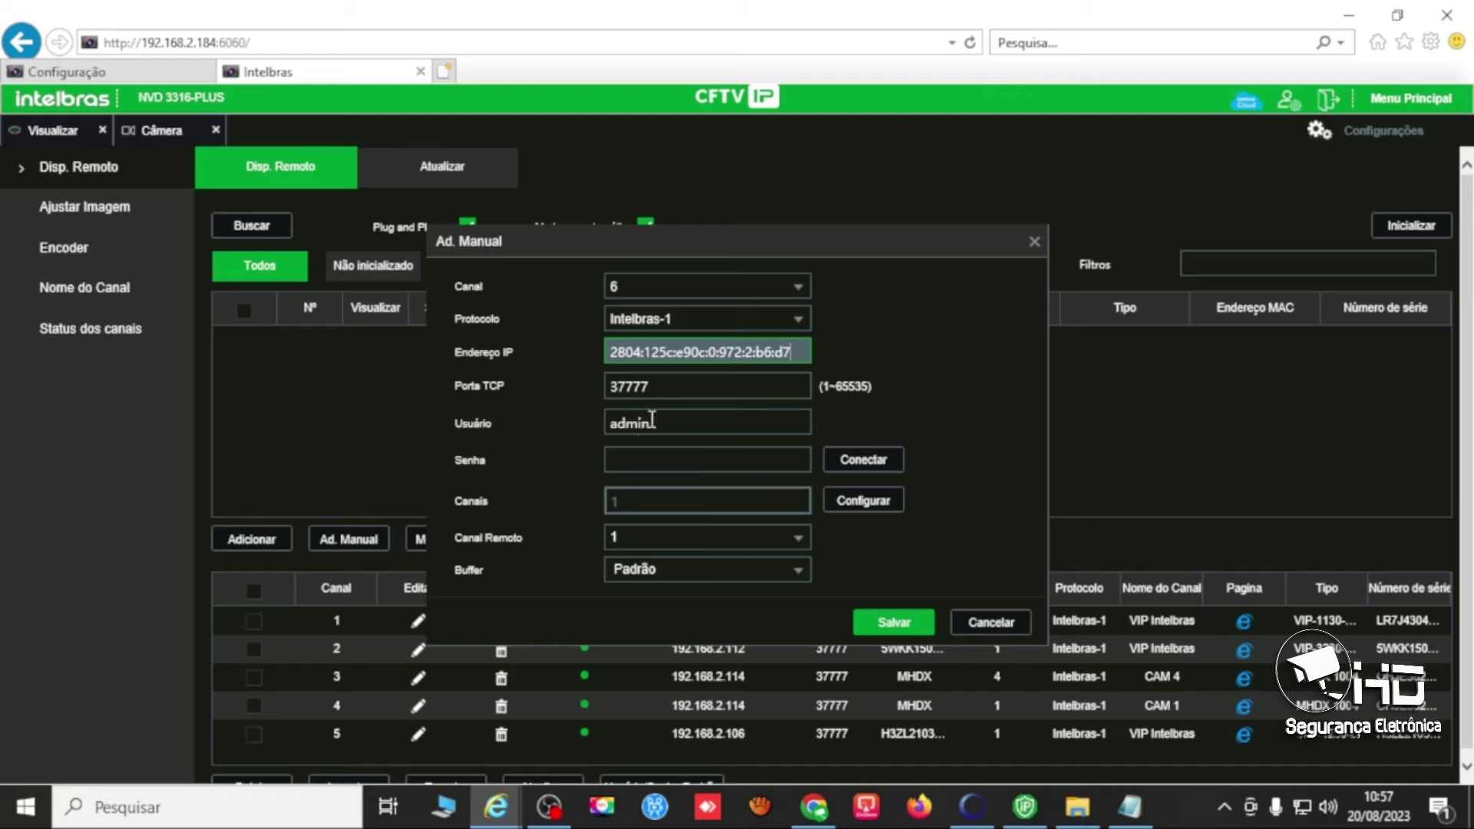
Enter the device's password in the Senha field.
click(632, 460)
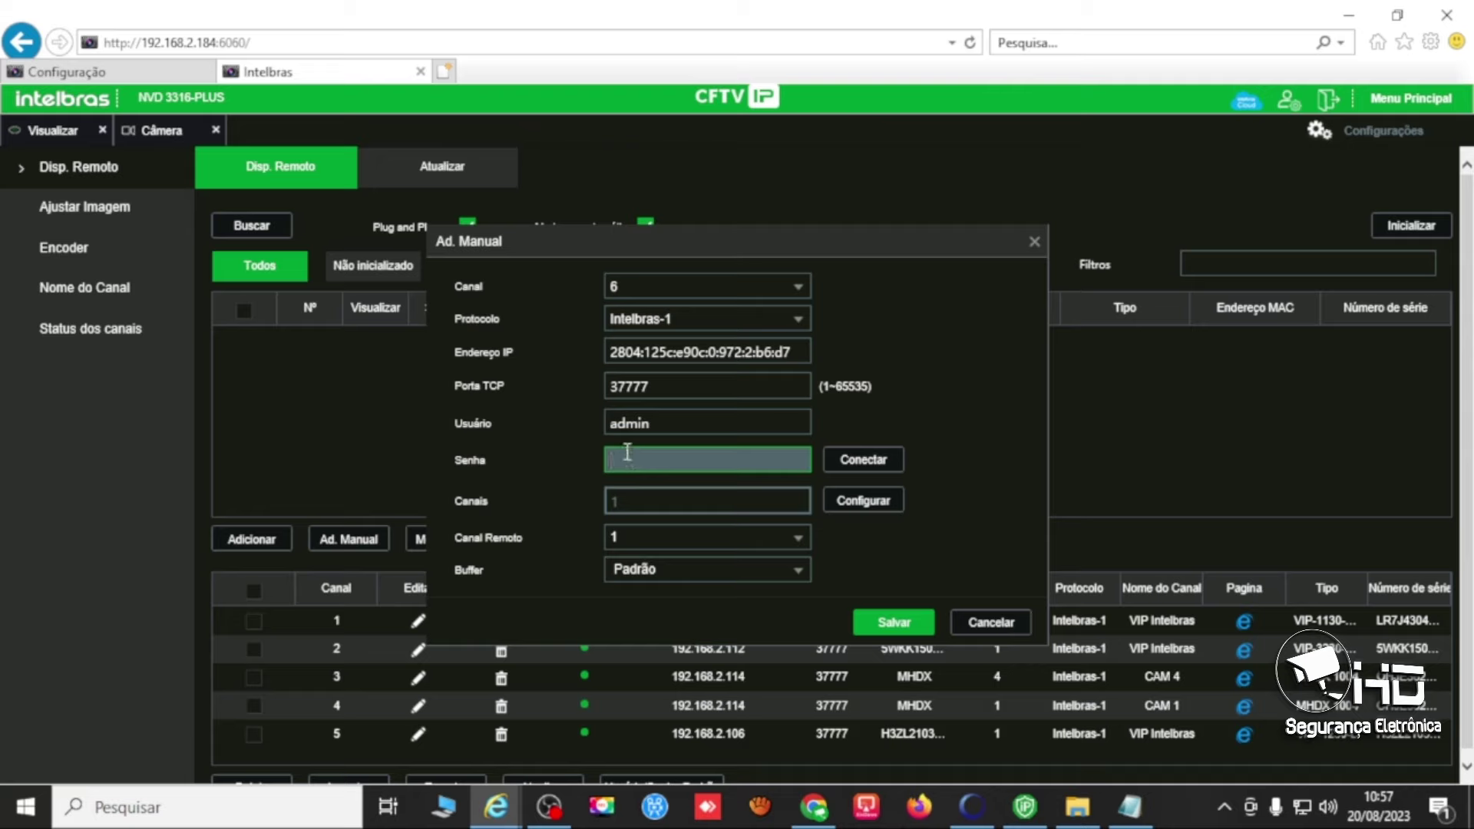
text(••••••••)
click(638, 499)
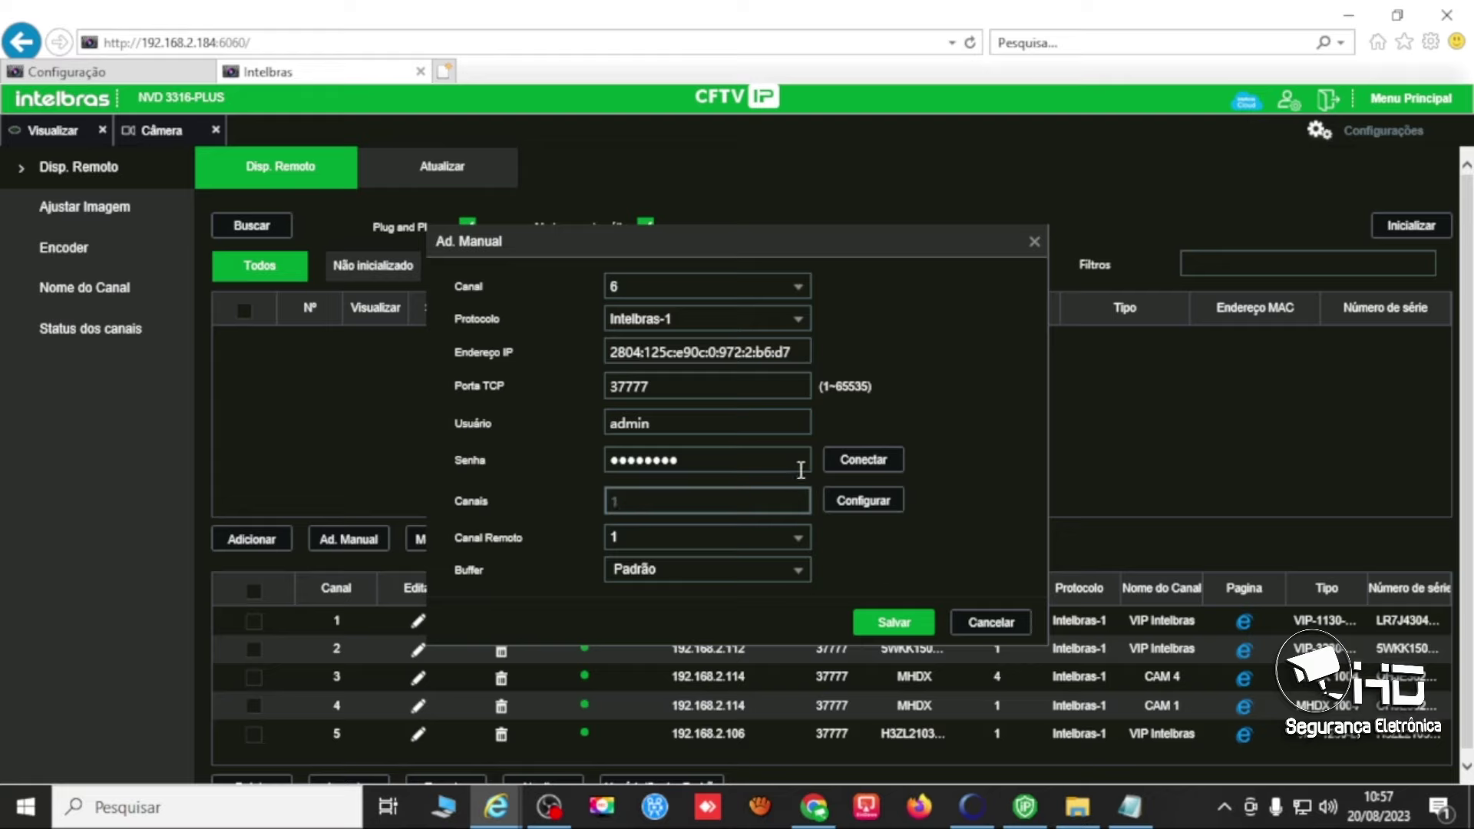
Connect to the DVR, keep Canal Remoto at 1, and save it as channel 6.
click(847, 469)
click(631, 537)
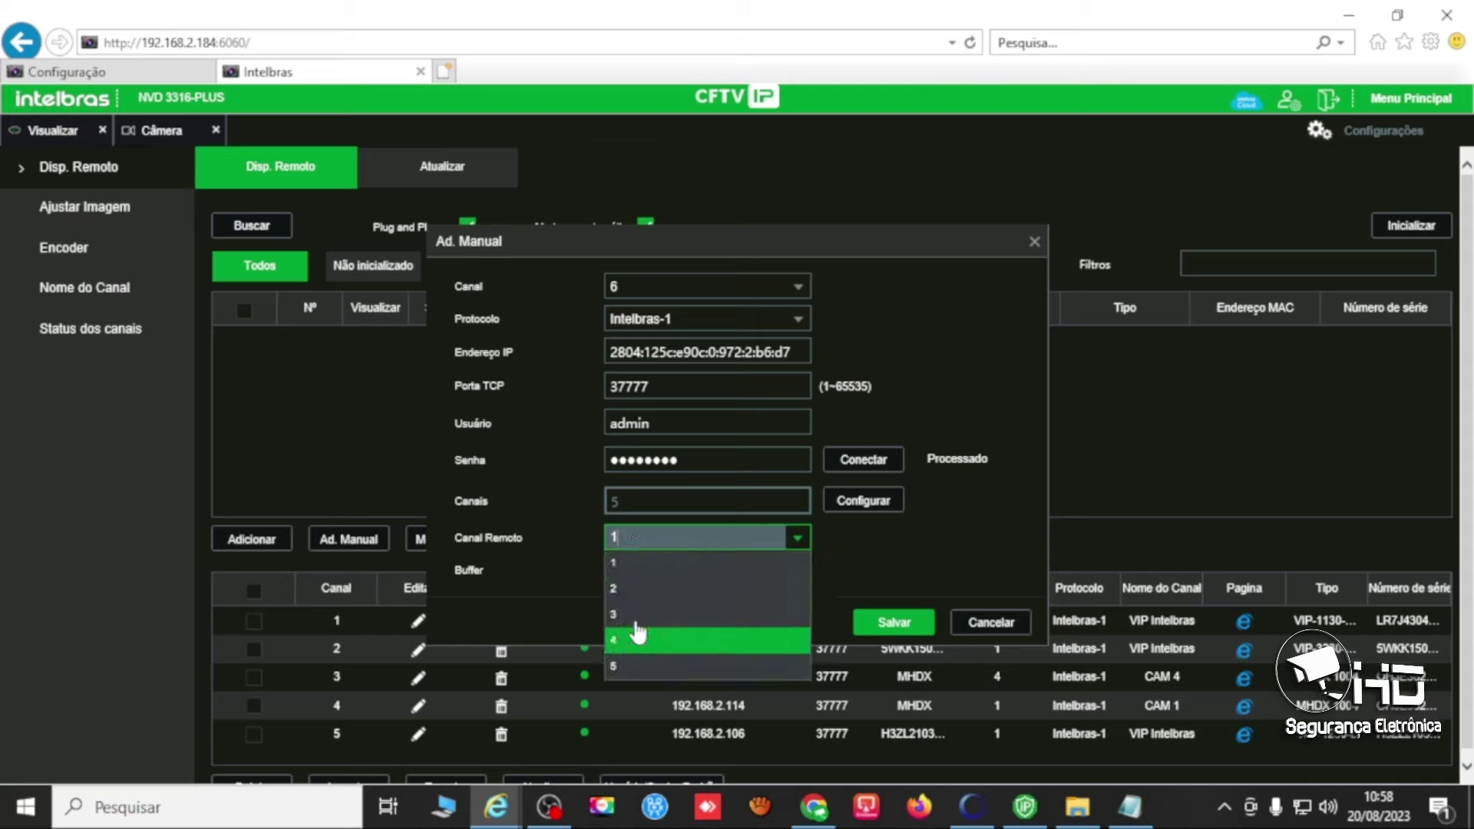
click(653, 540)
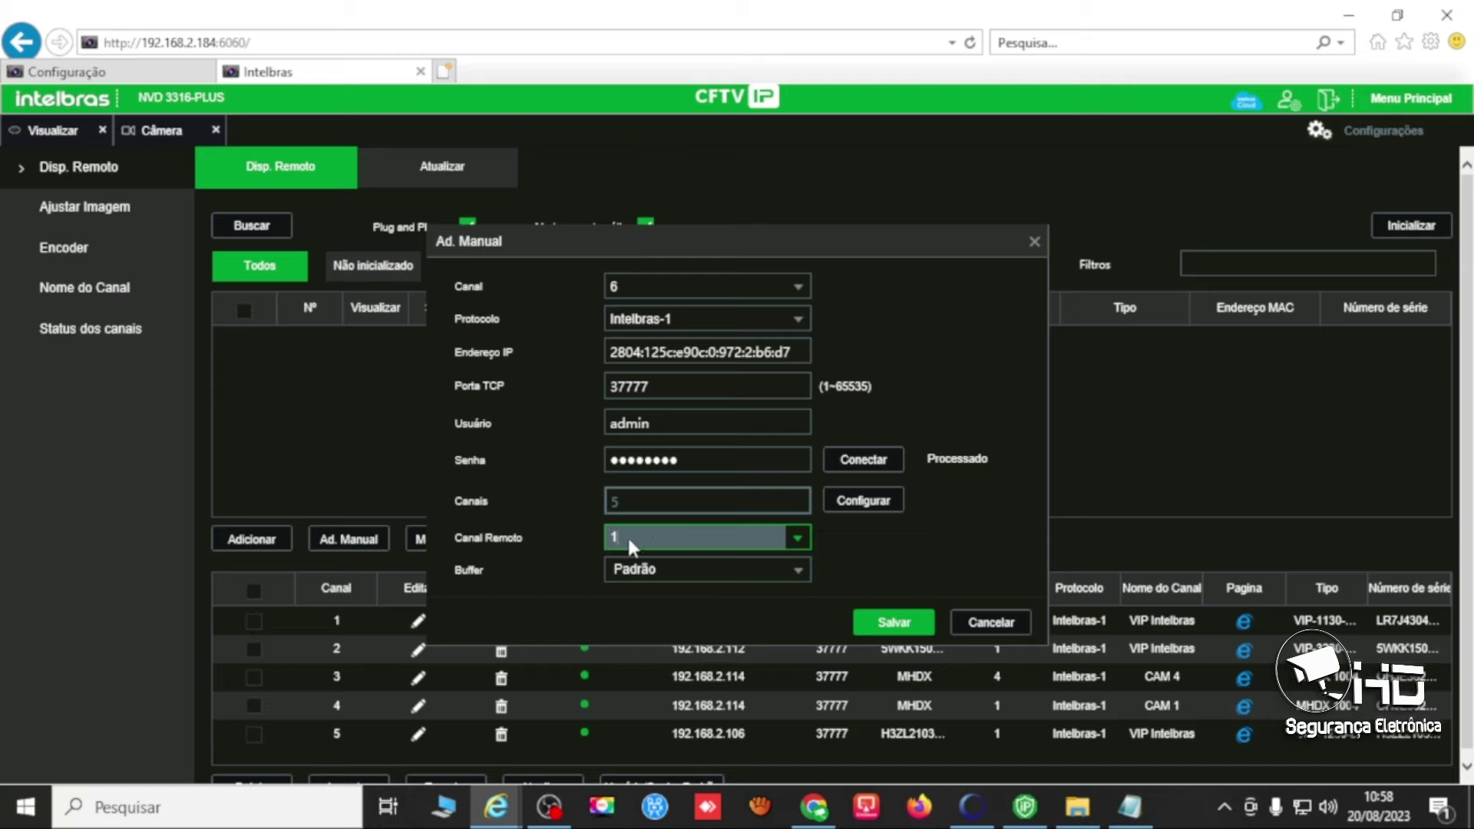
click(884, 624)
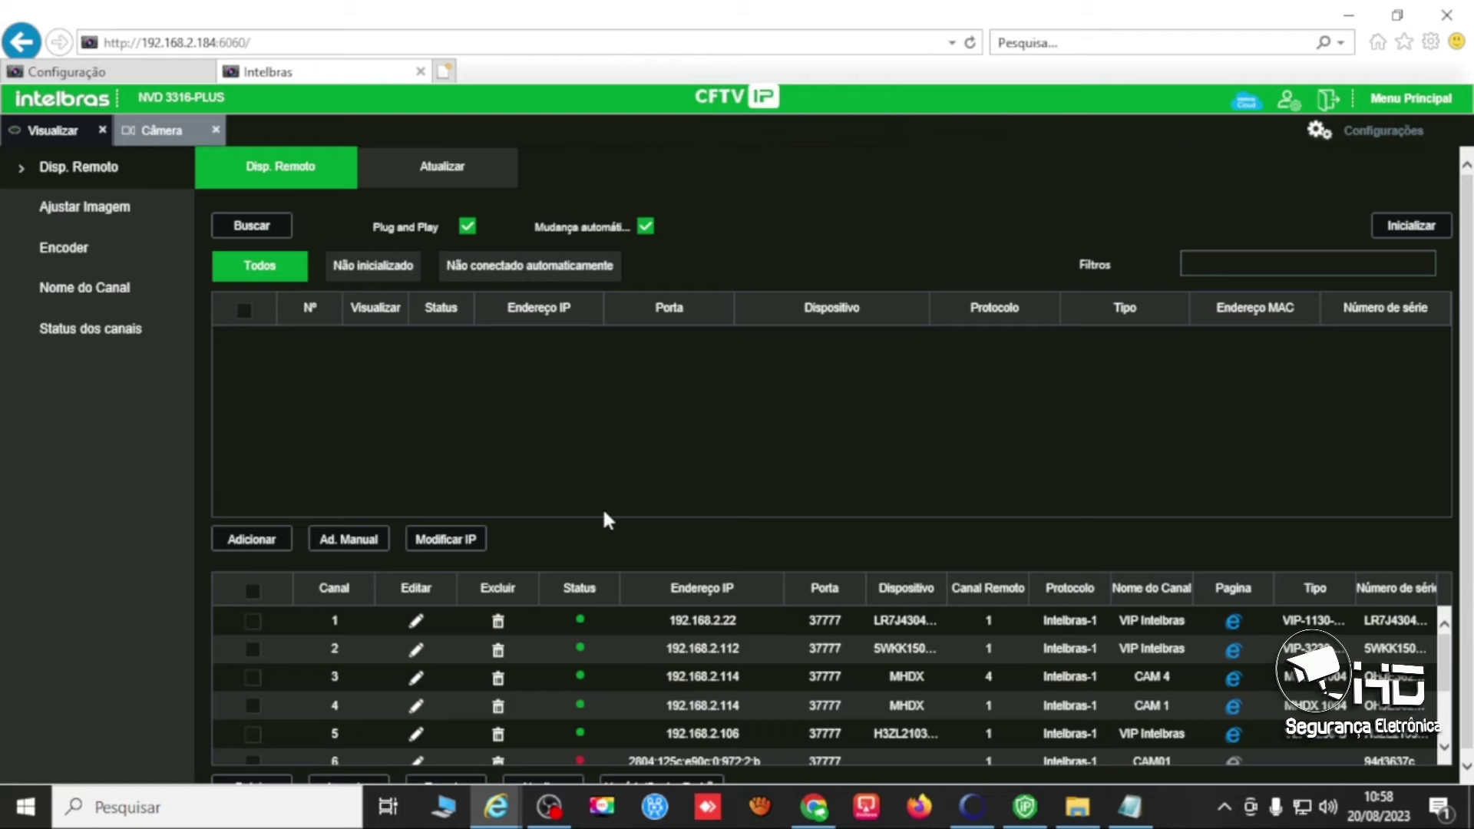
Delete the extra IPv6 channel entries after channel 6, confirming each Aviso warning.
scroll(606, 517, down, 1)
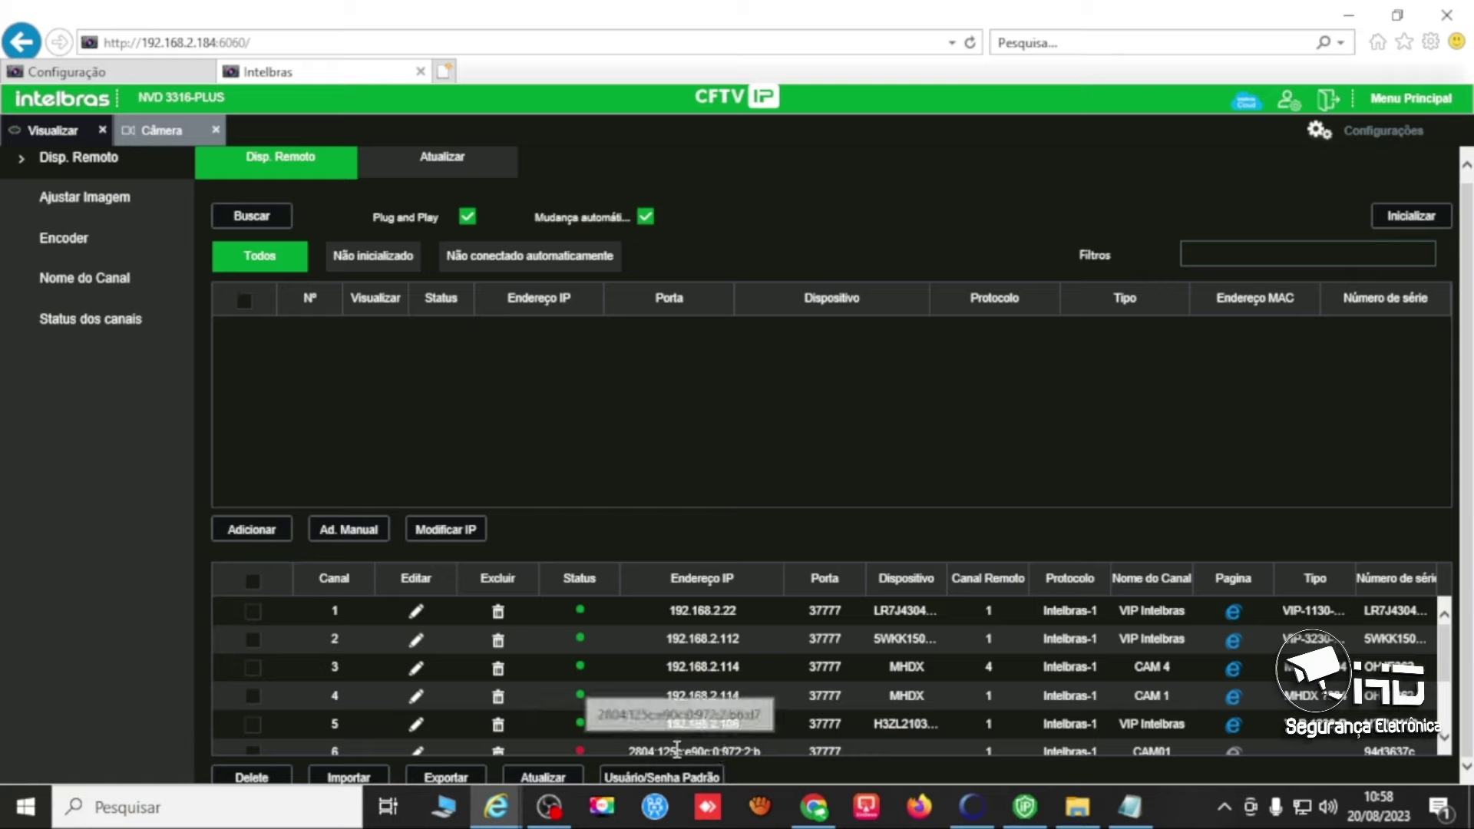
scroll(661, 722, down, 3)
scroll(647, 710, down, 2)
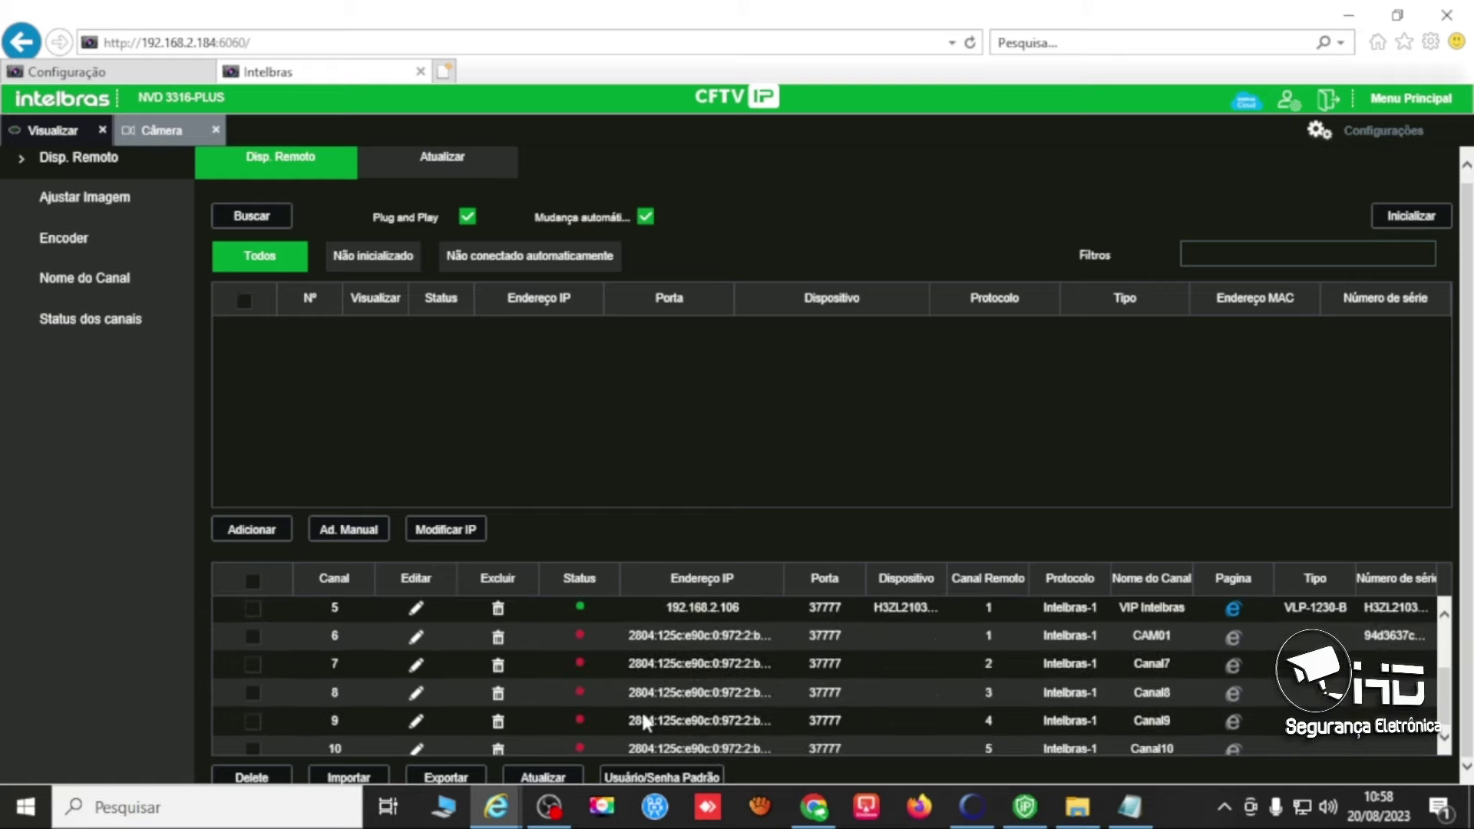
click(497, 742)
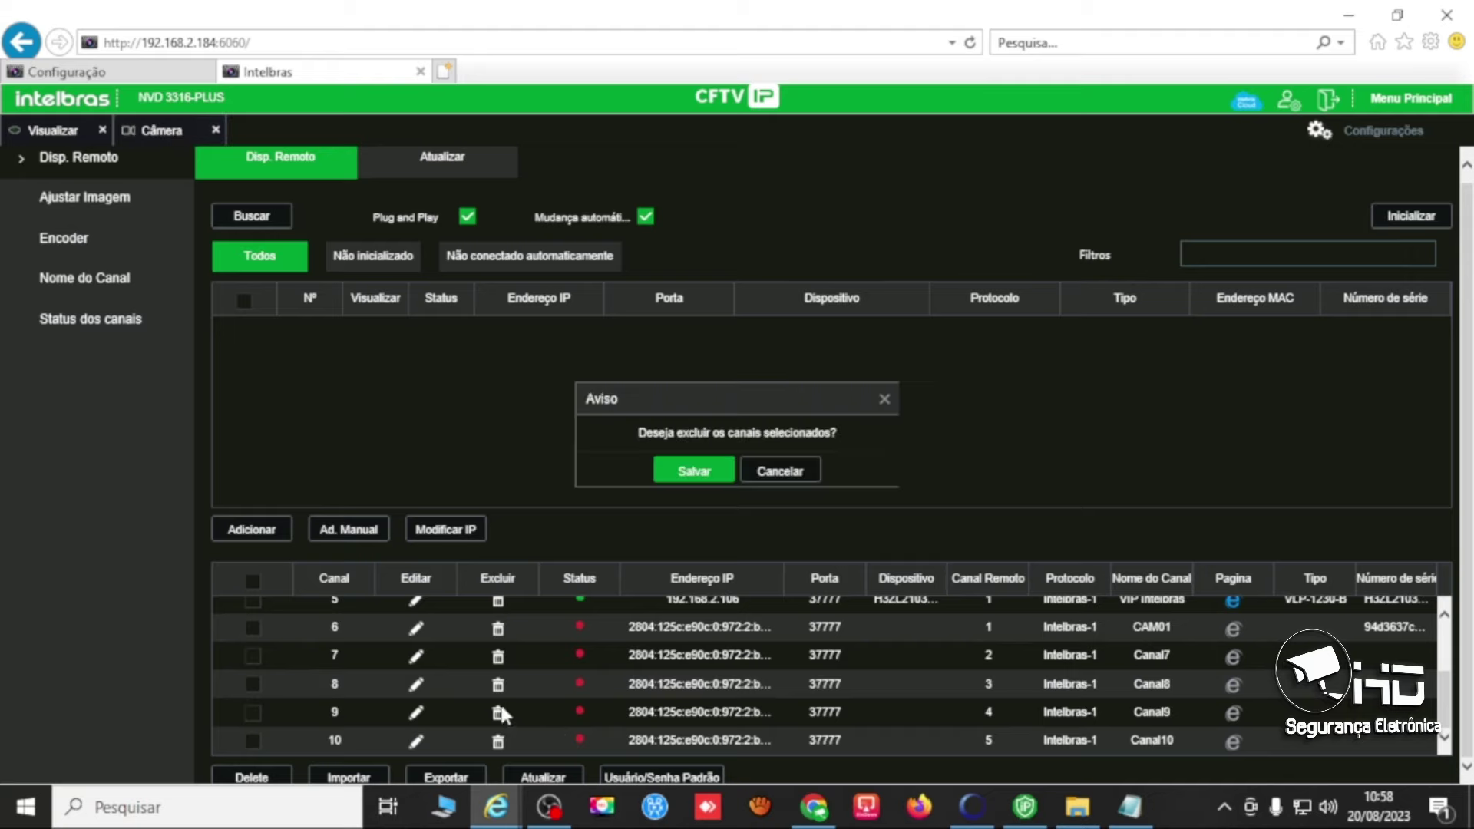
click(682, 469)
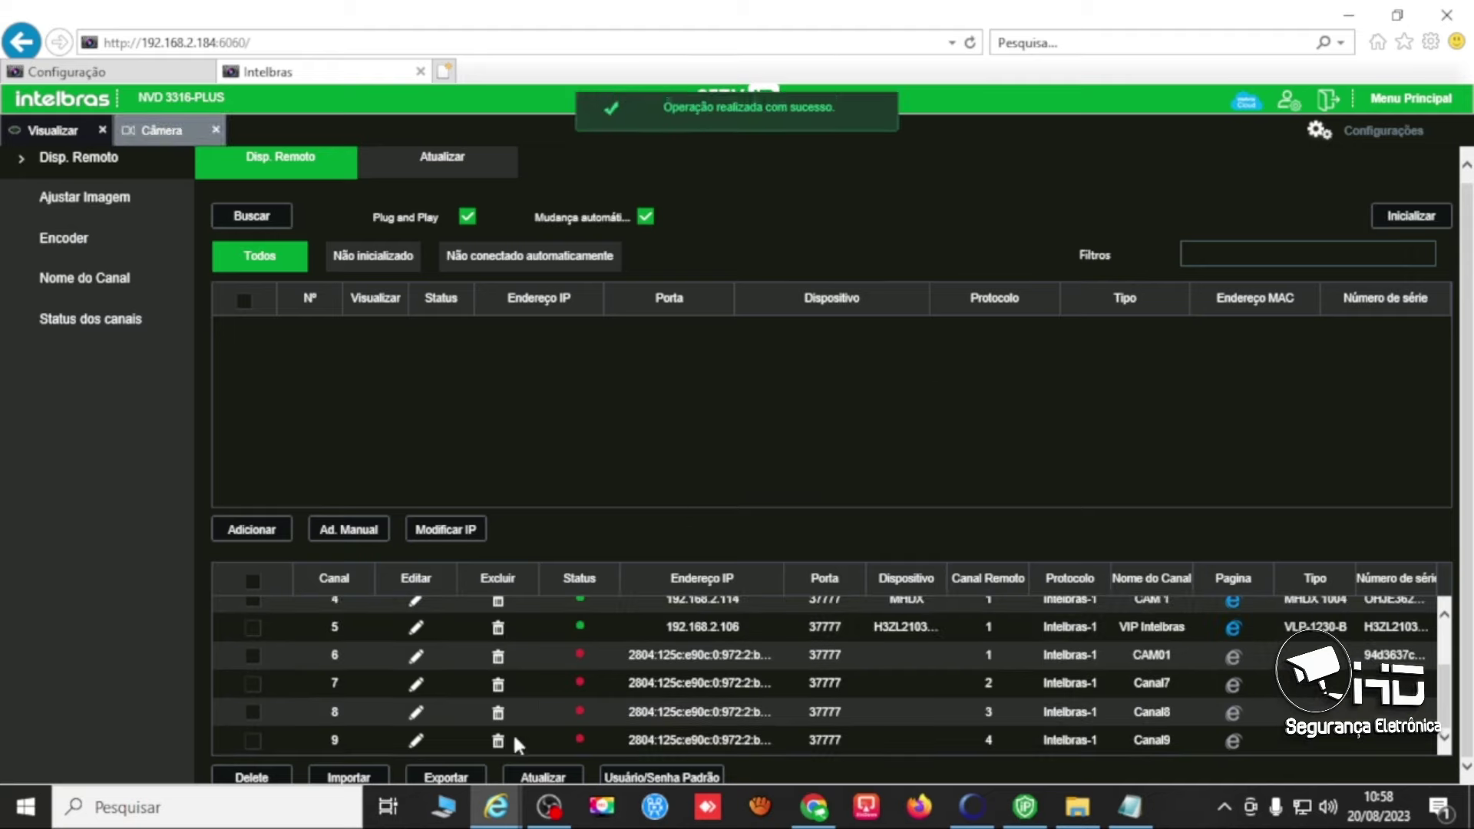
click(497, 740)
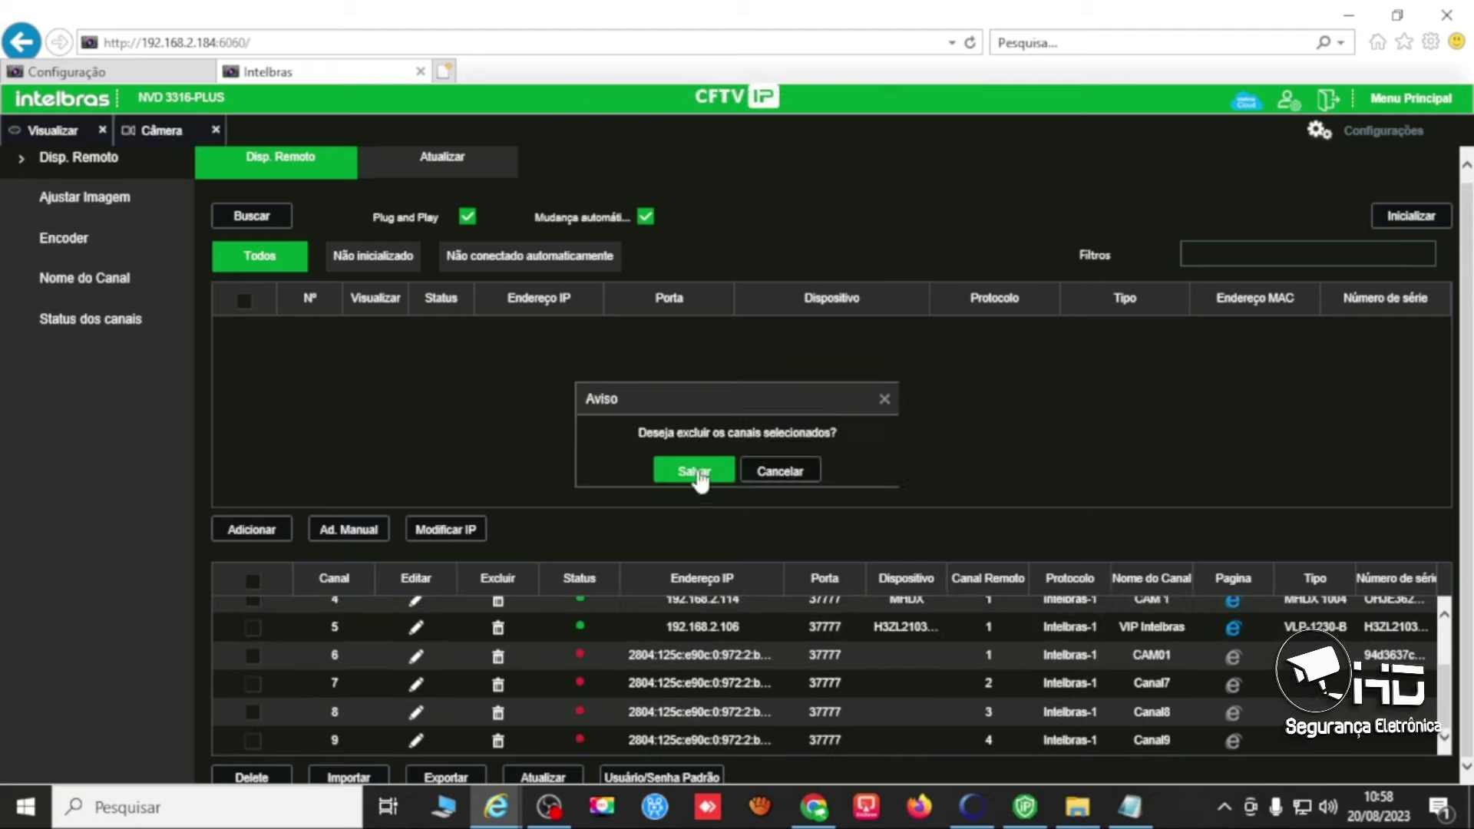
click(693, 470)
click(498, 740)
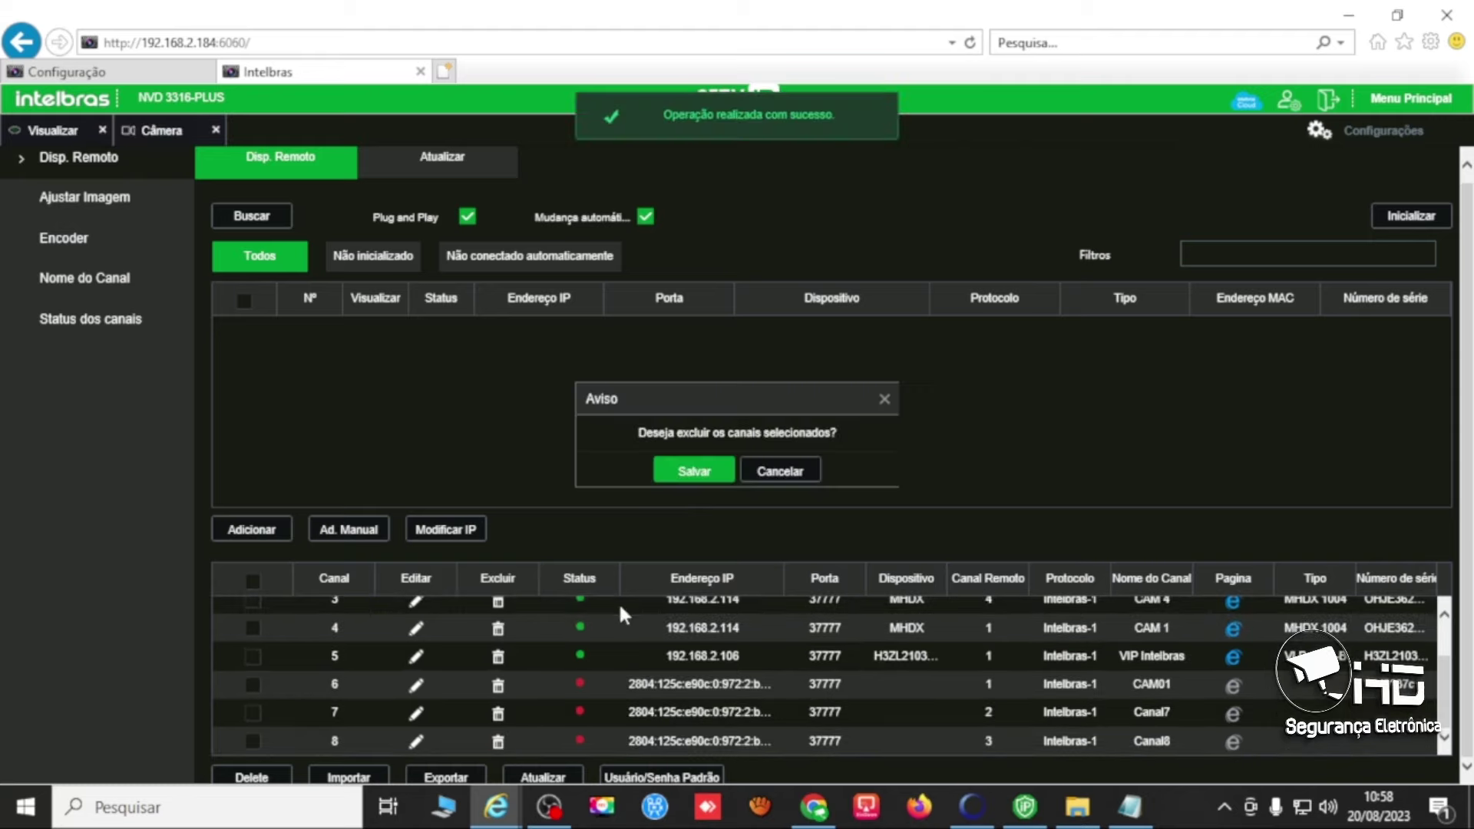
click(693, 471)
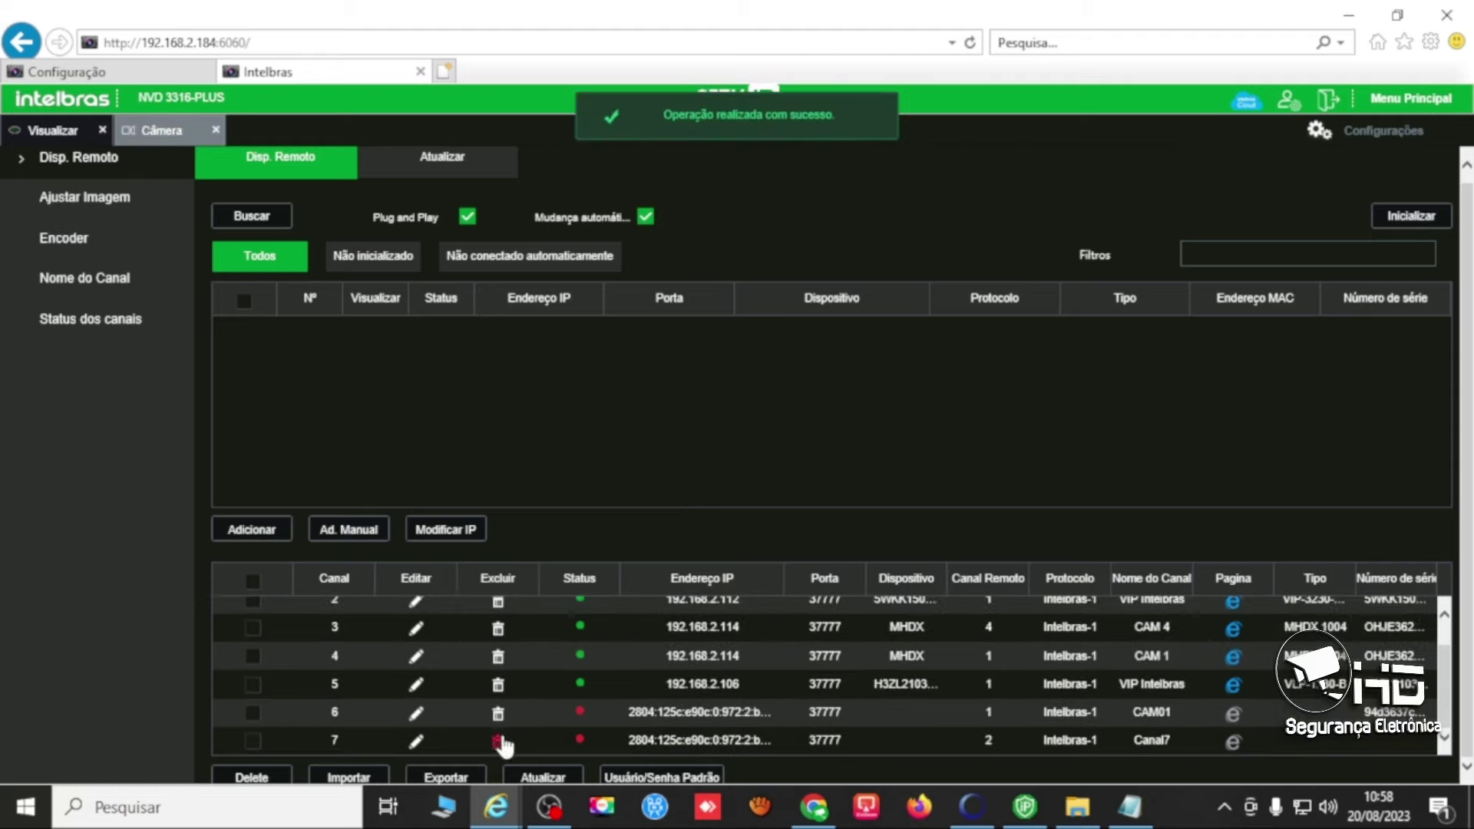
click(498, 740)
click(691, 470)
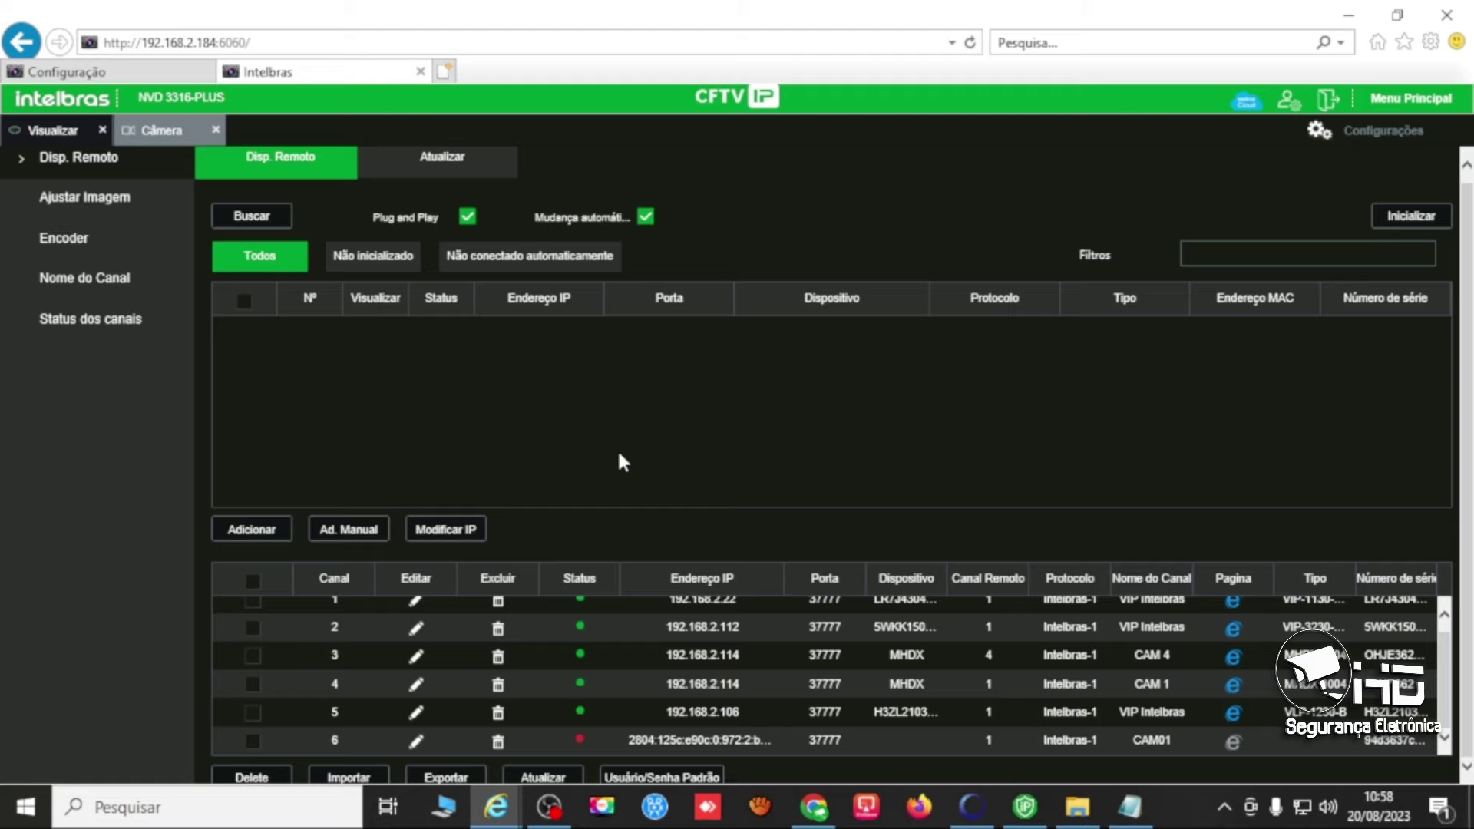
Retry channel 6's IPv6 connection, then delete channel 6, leaving only channels 1–5.
click(415, 740)
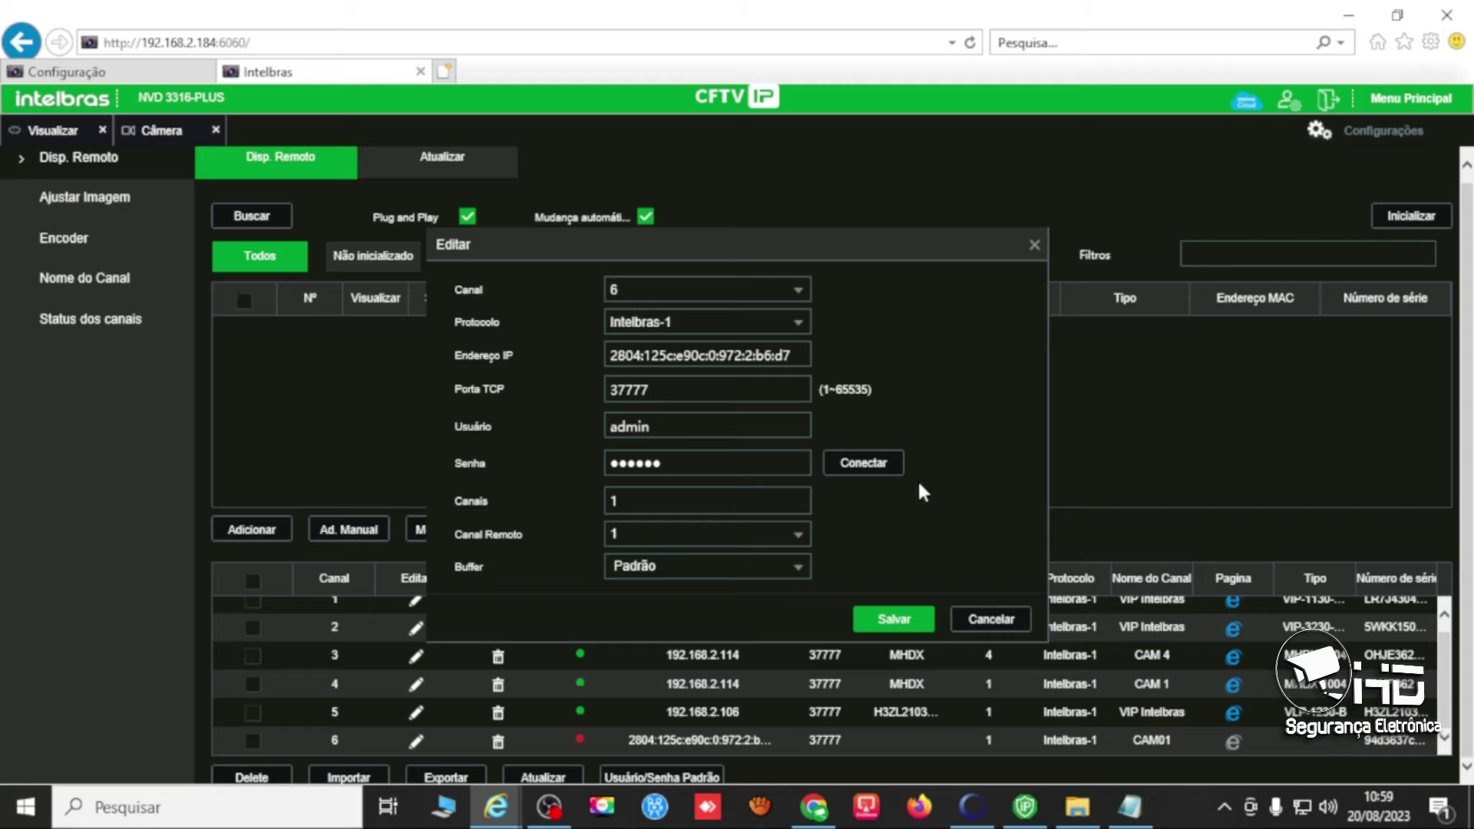
click(875, 470)
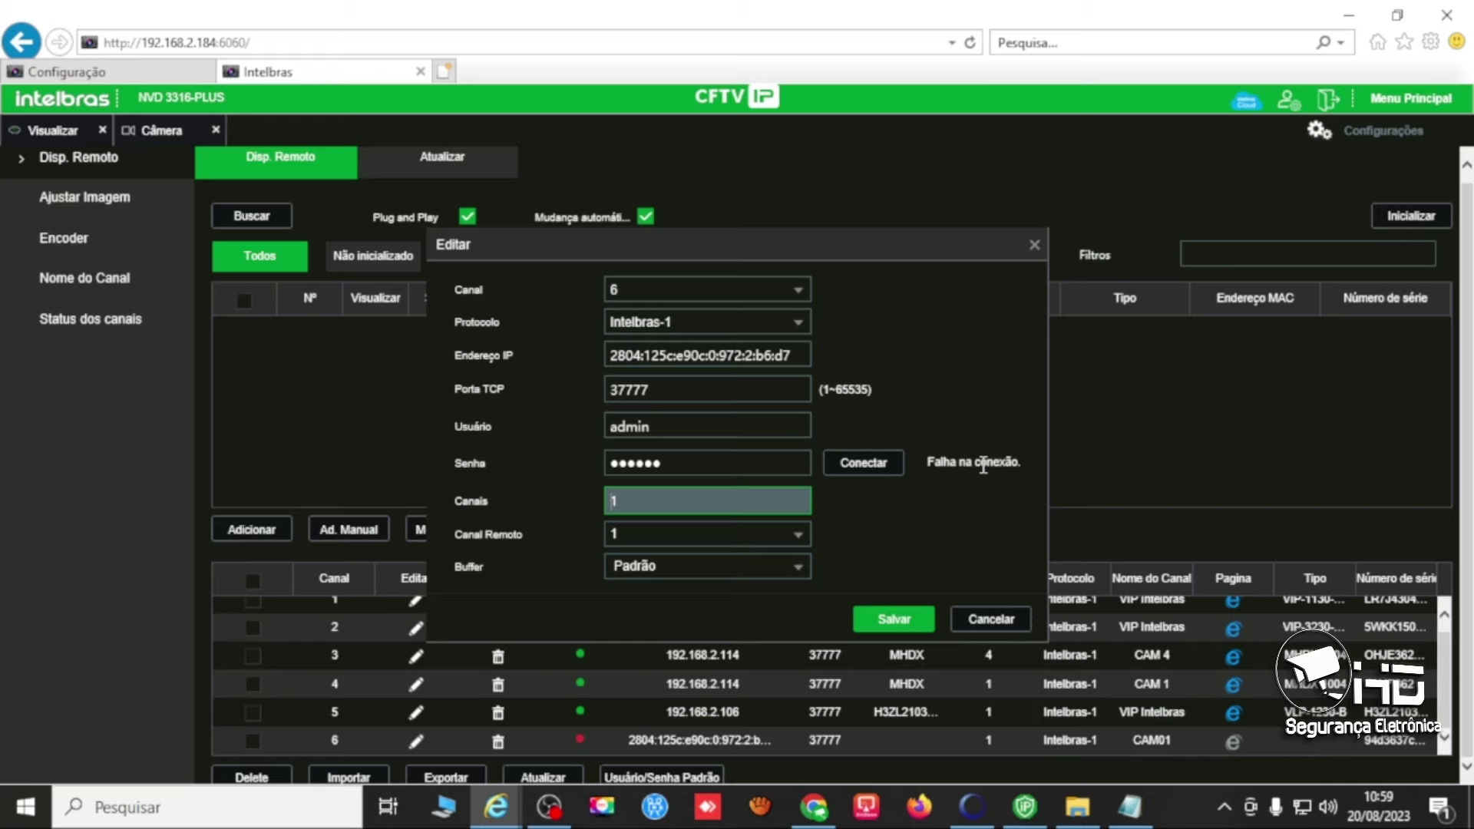
click(991, 619)
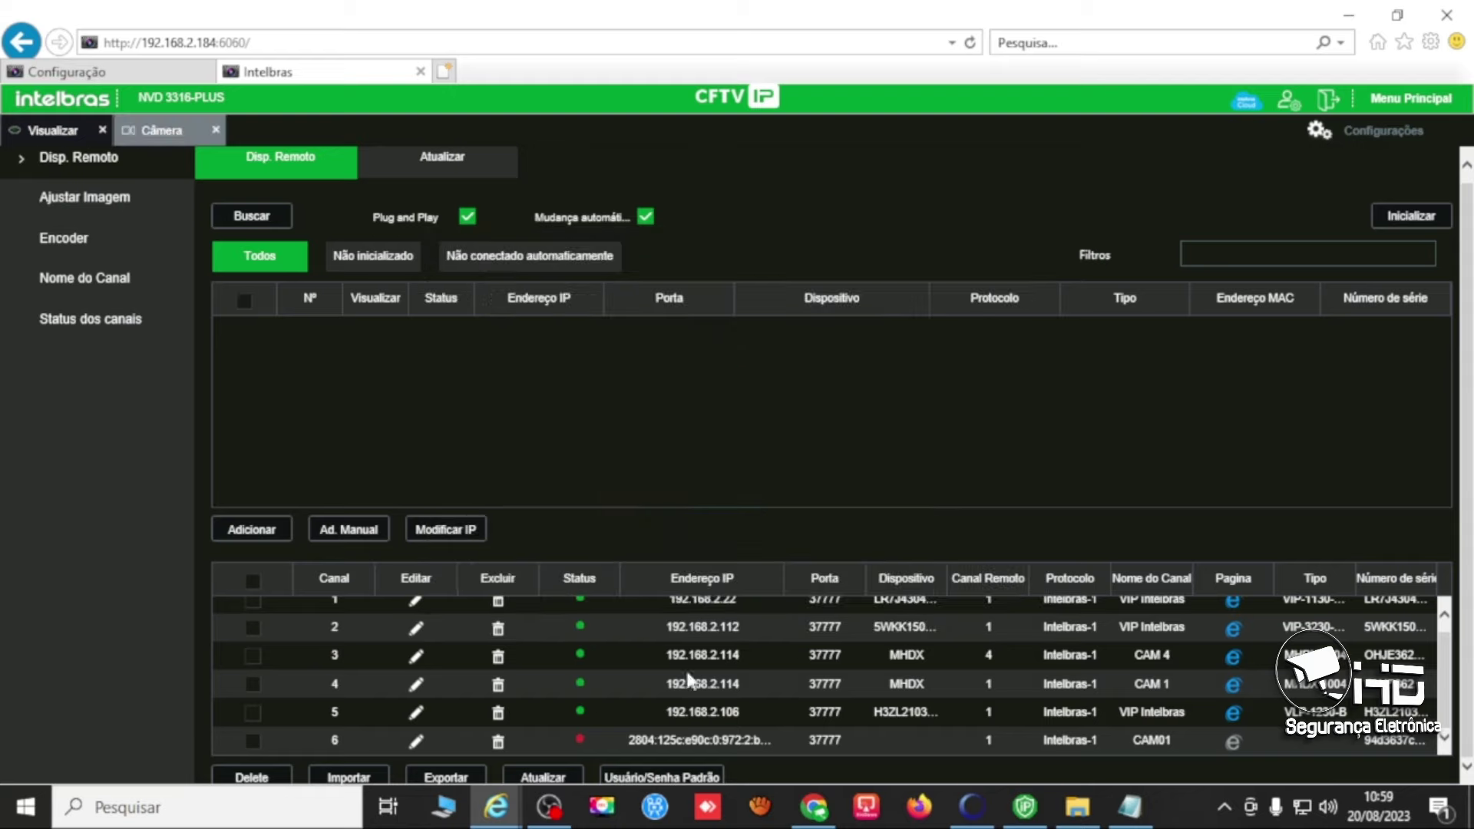
click(496, 742)
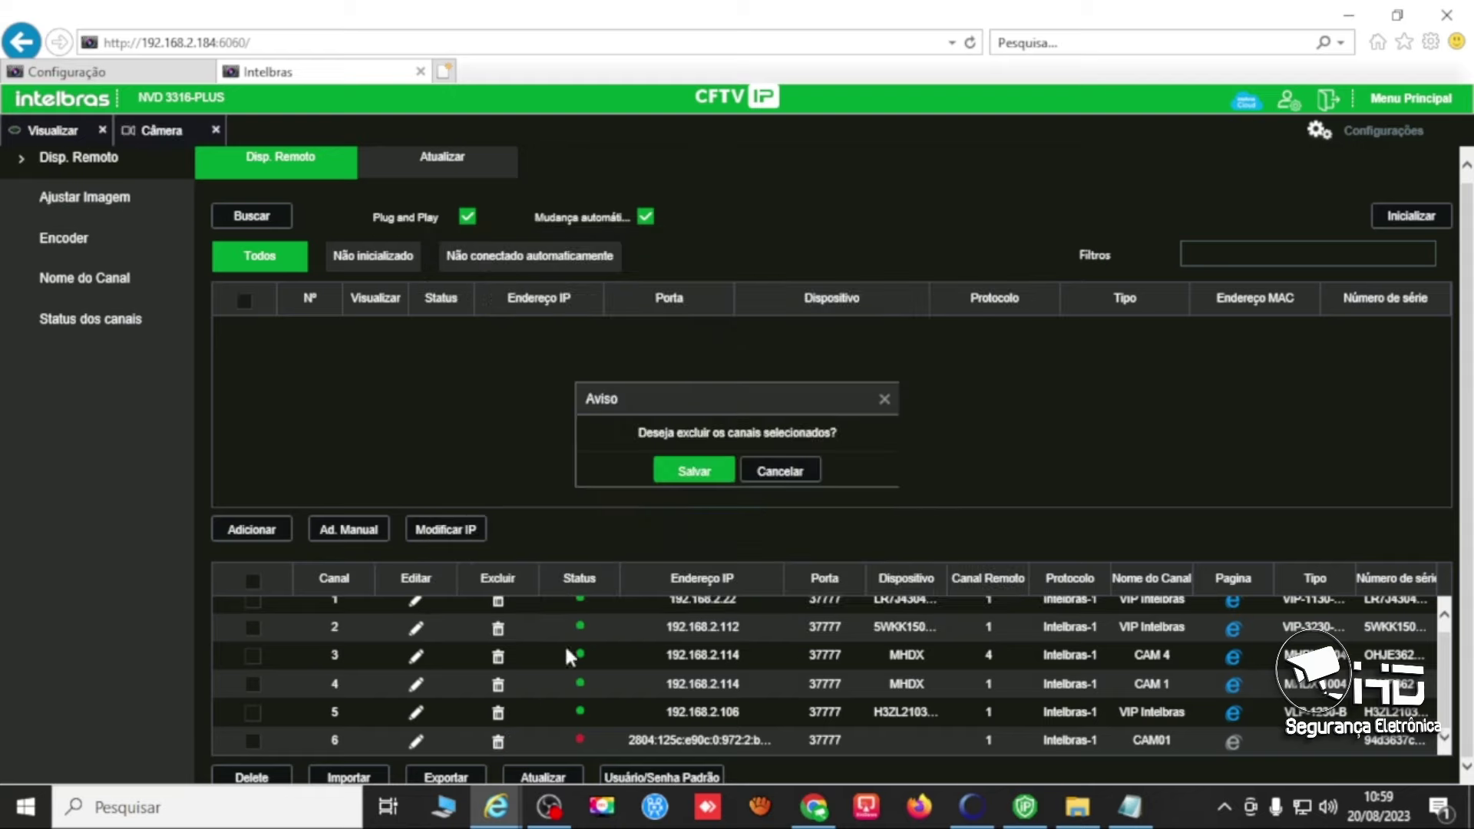
click(696, 478)
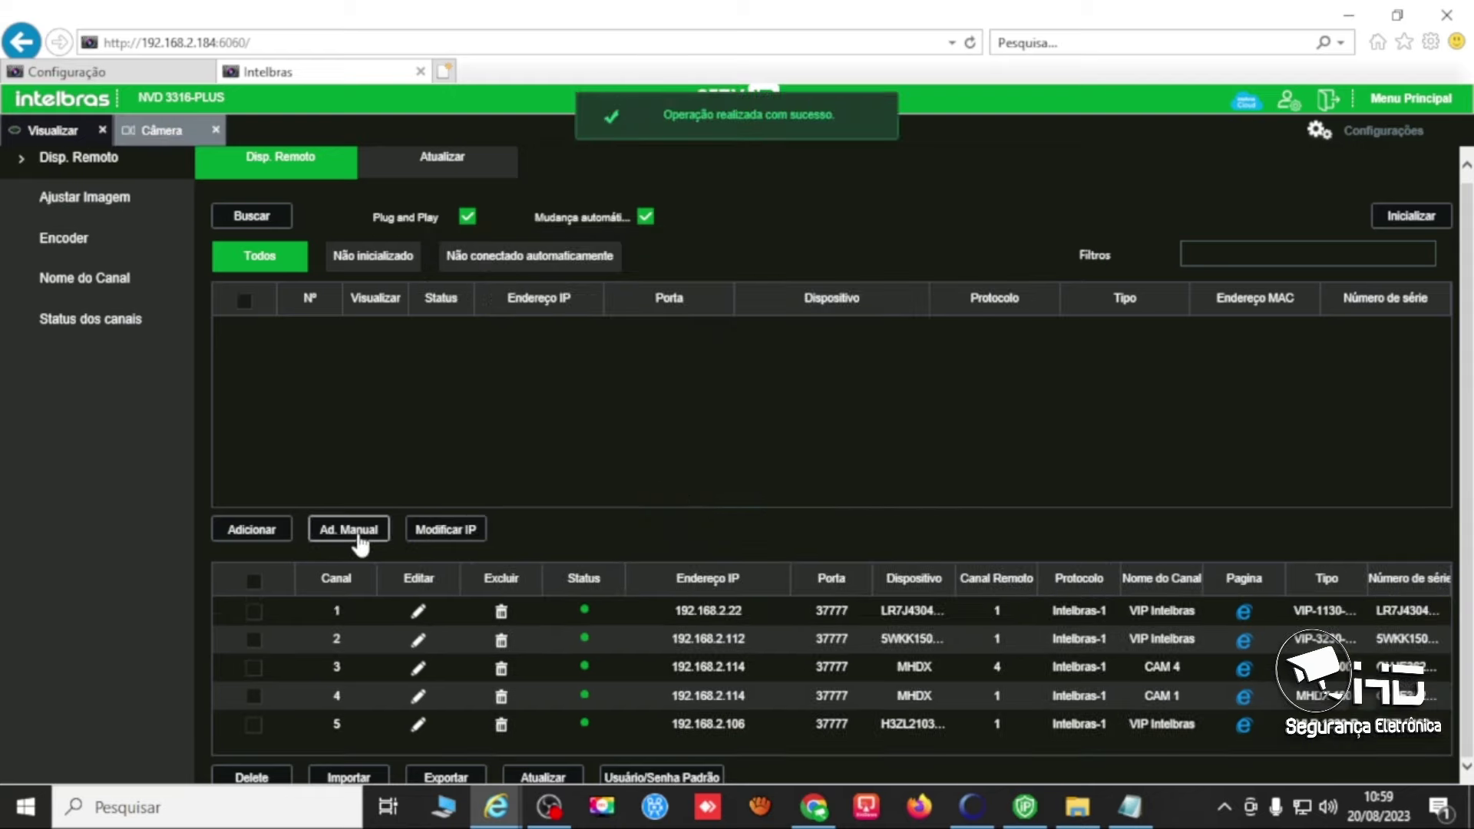
click(359, 535)
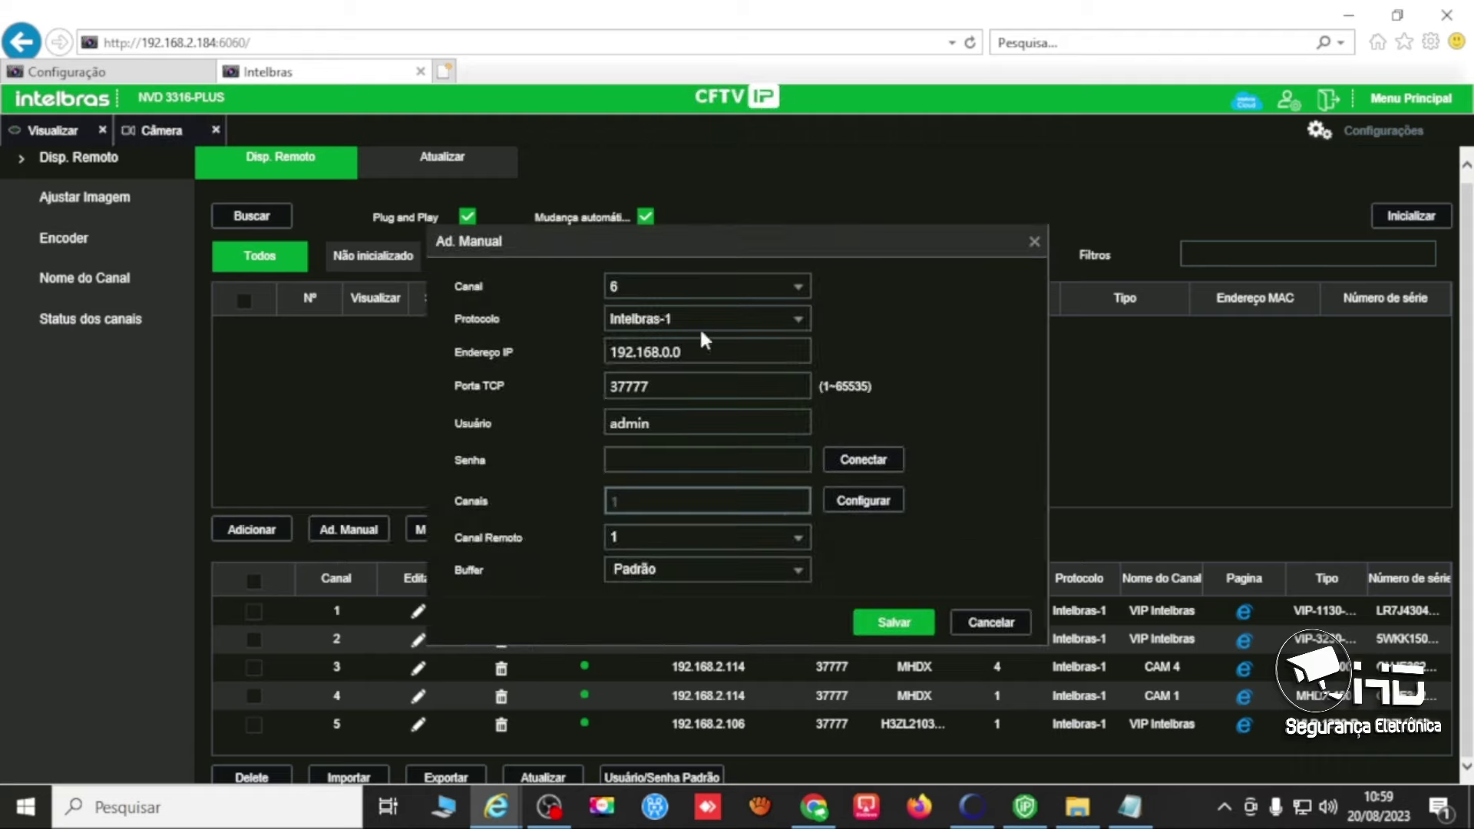
drag(701, 349, 545, 344)
text(2804:125c:e90c:0:972:2:b6:d7)
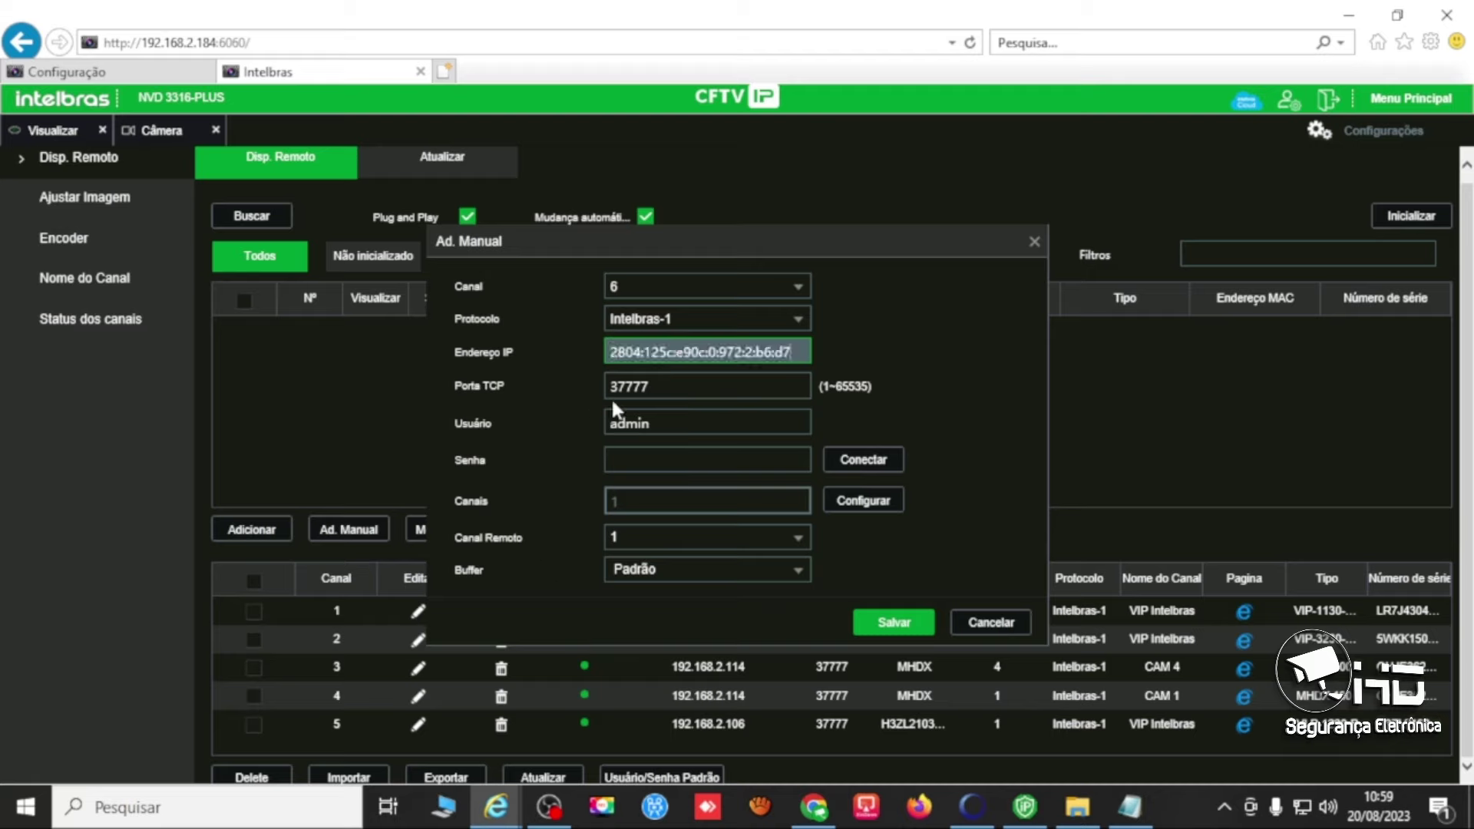
click(649, 458)
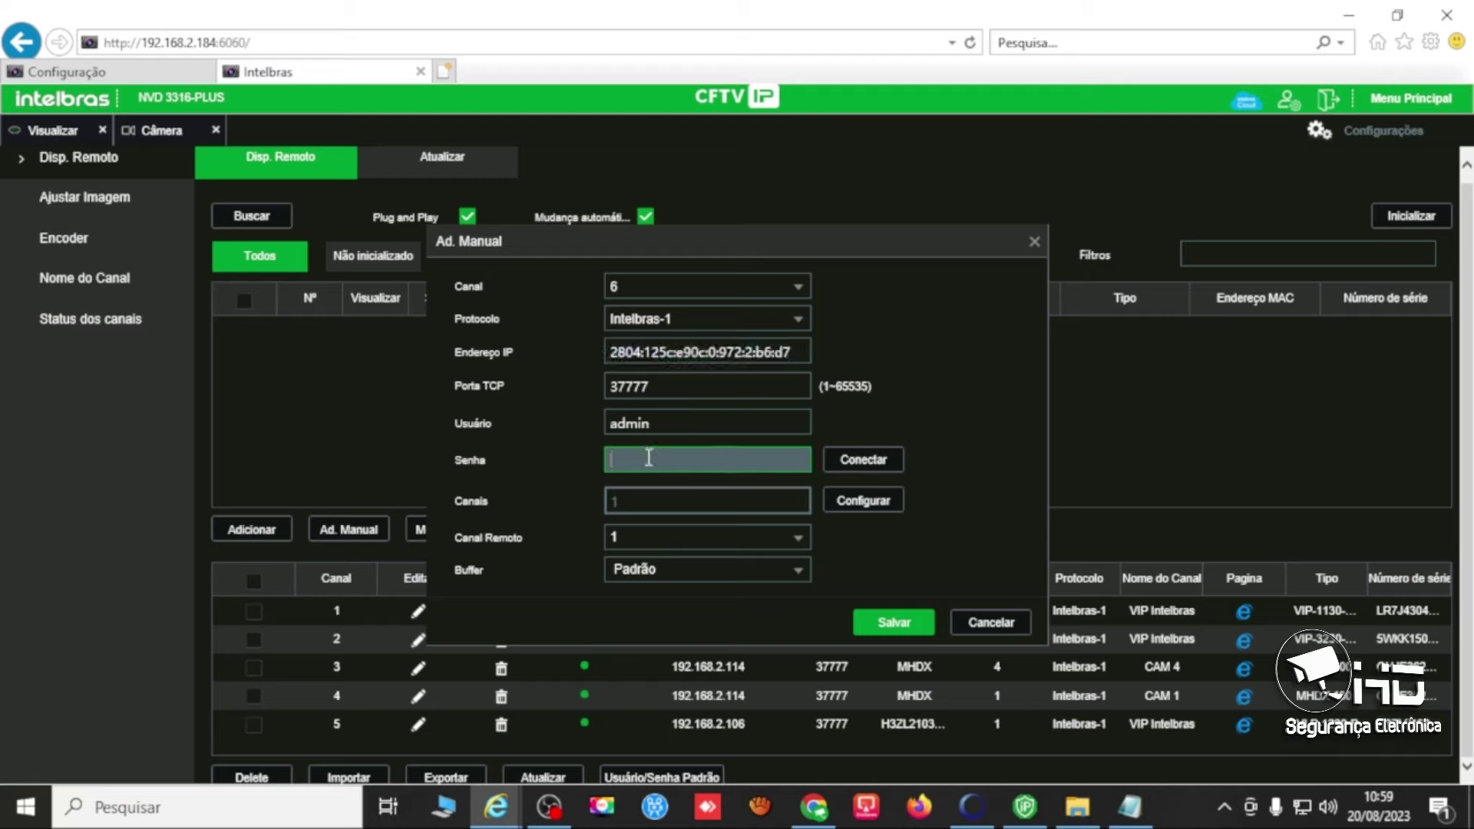
text(admin123)
click(883, 464)
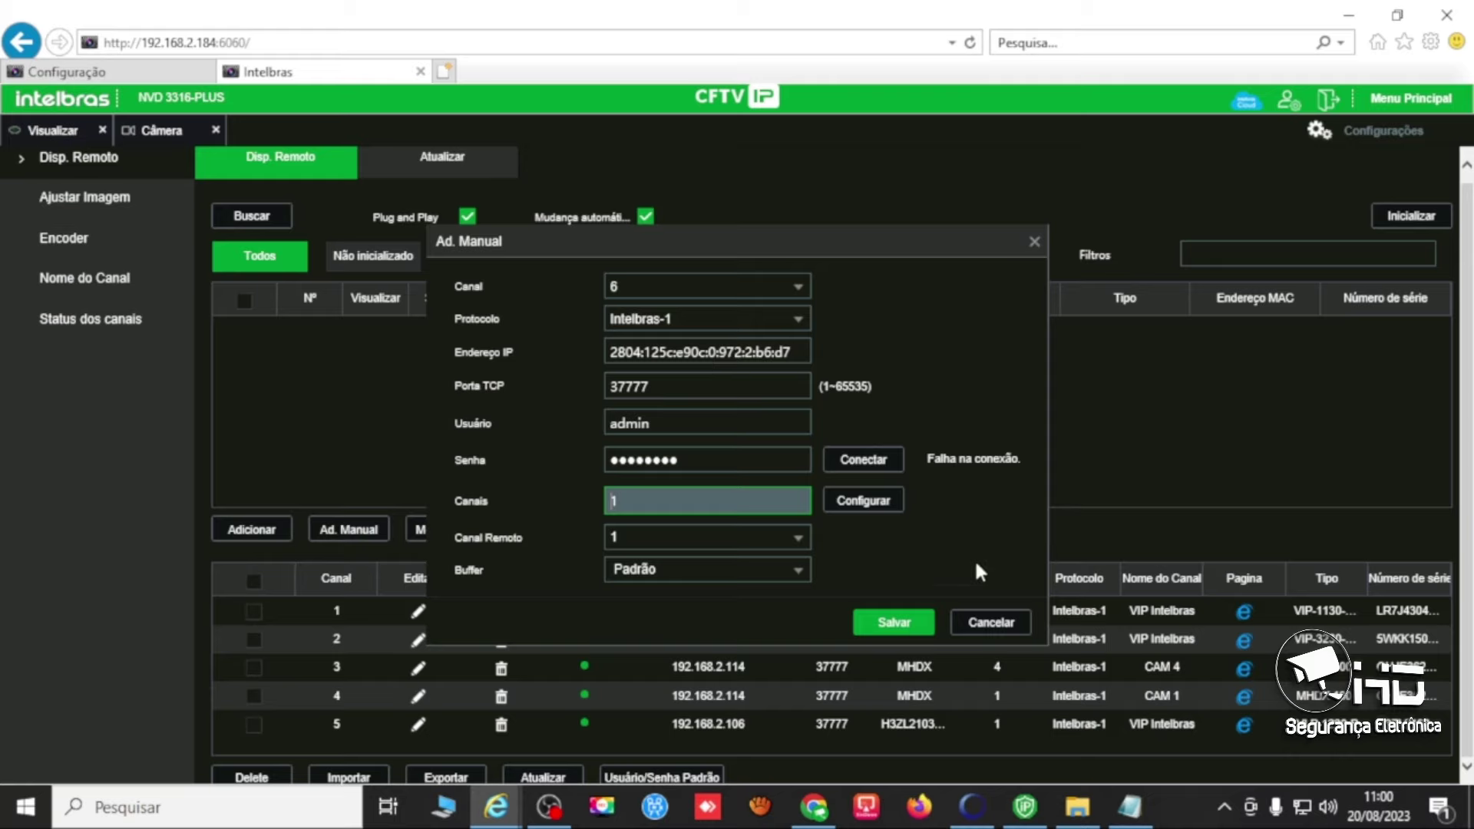
click(983, 618)
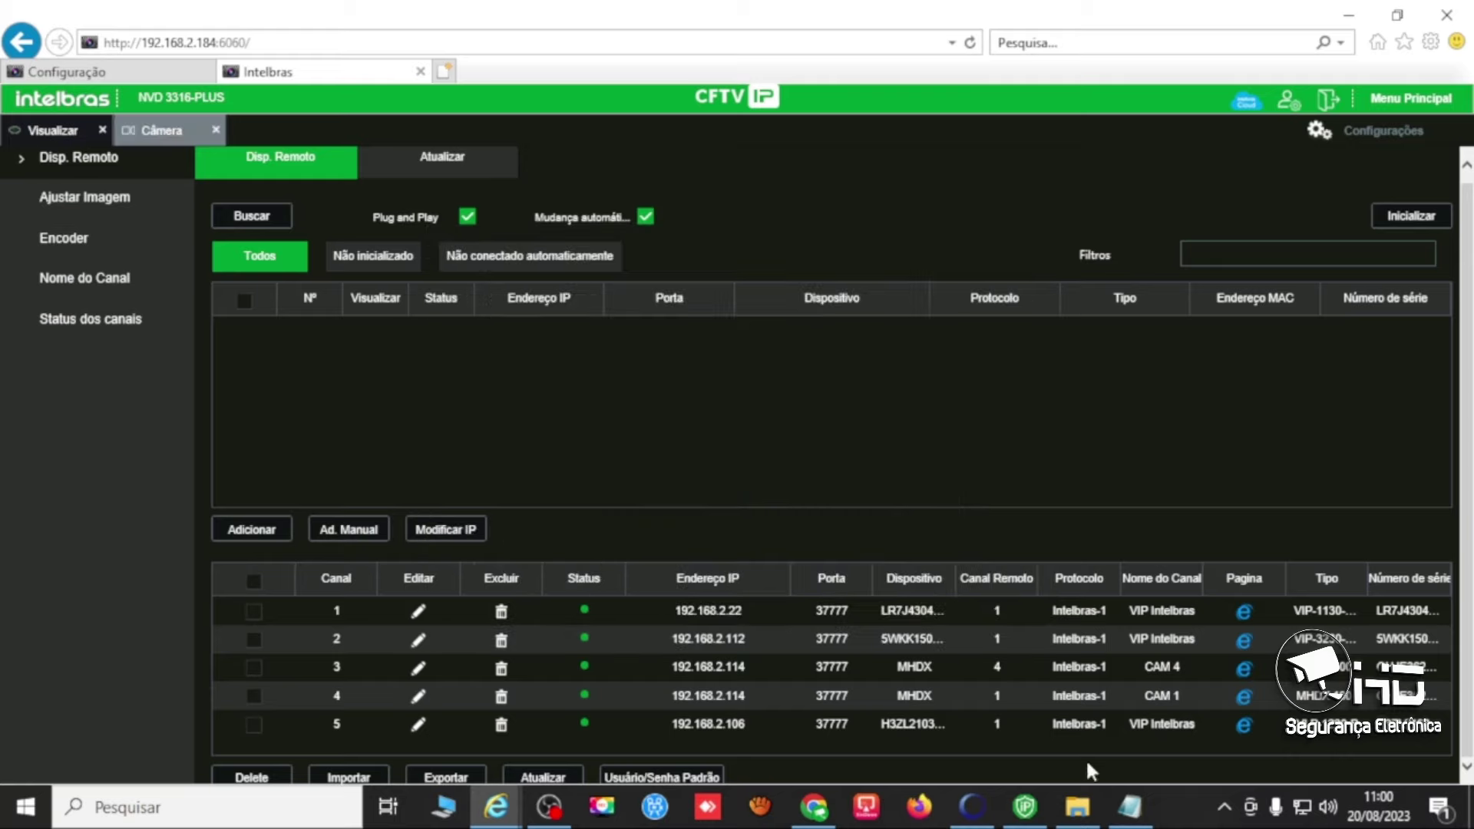
Insert the missing // after http: in the note's DVR address.
click(1117, 798)
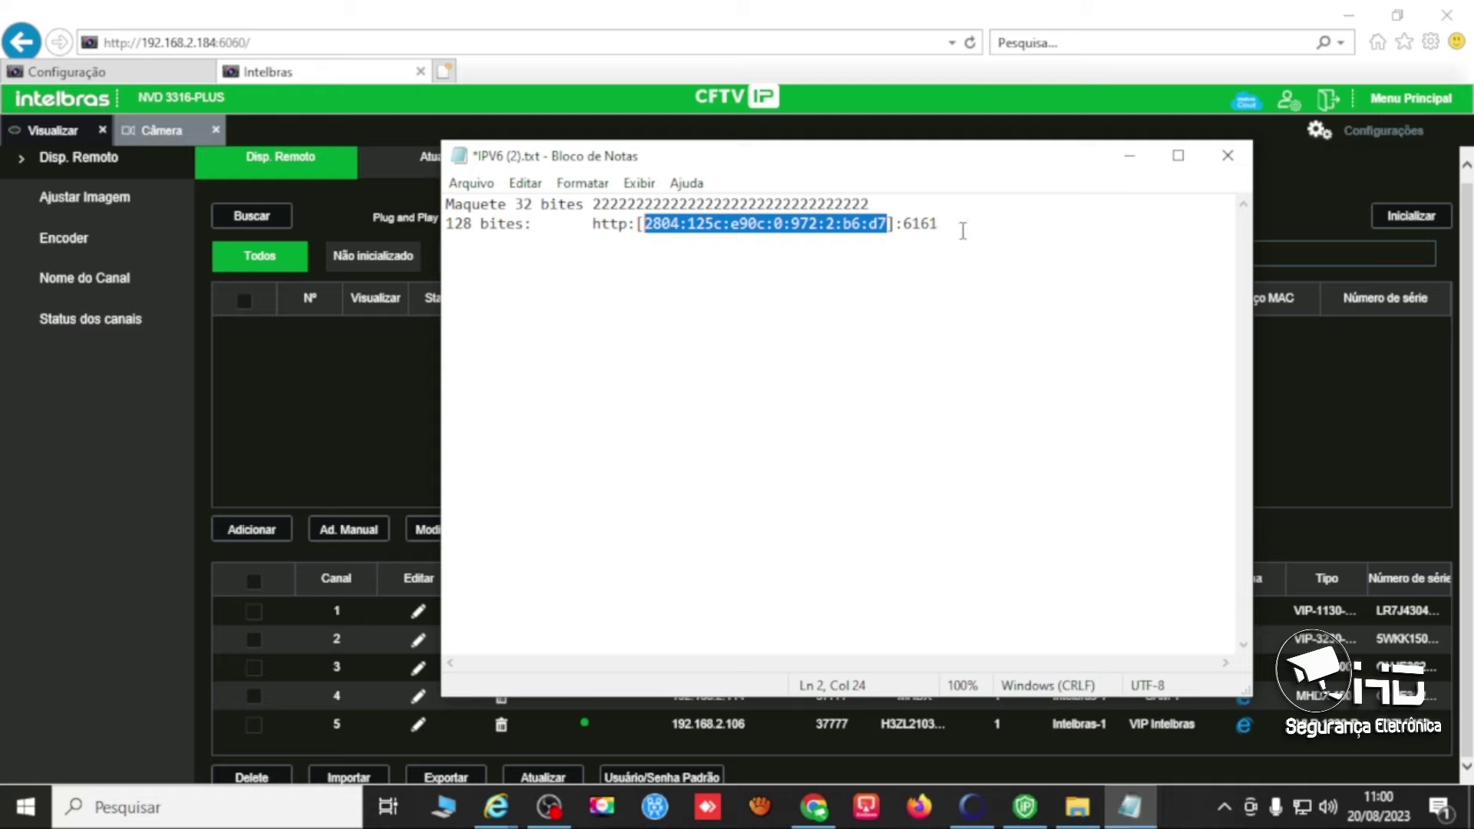
drag(963, 229, 594, 235)
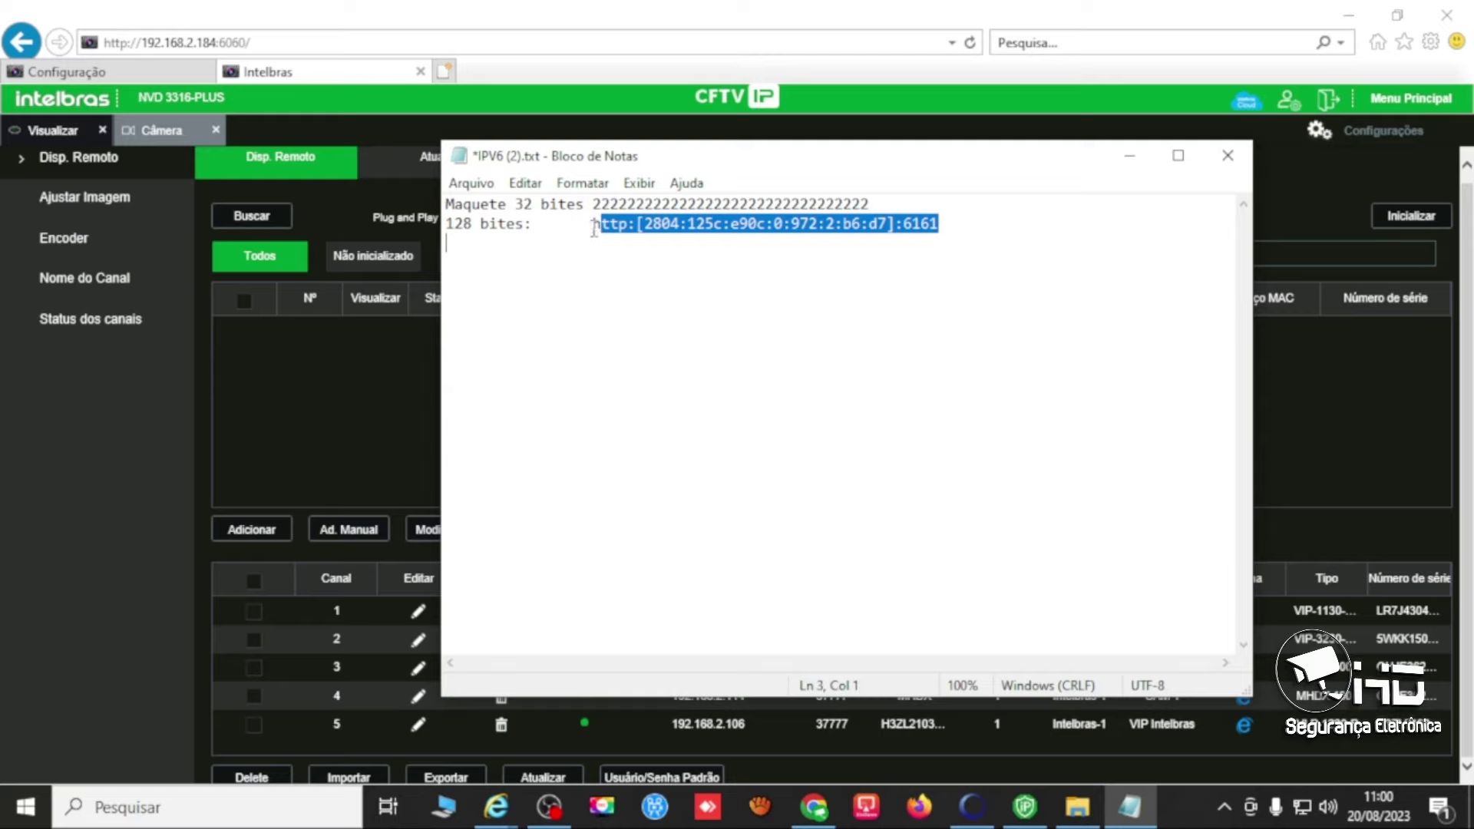
click(637, 224)
text(//)
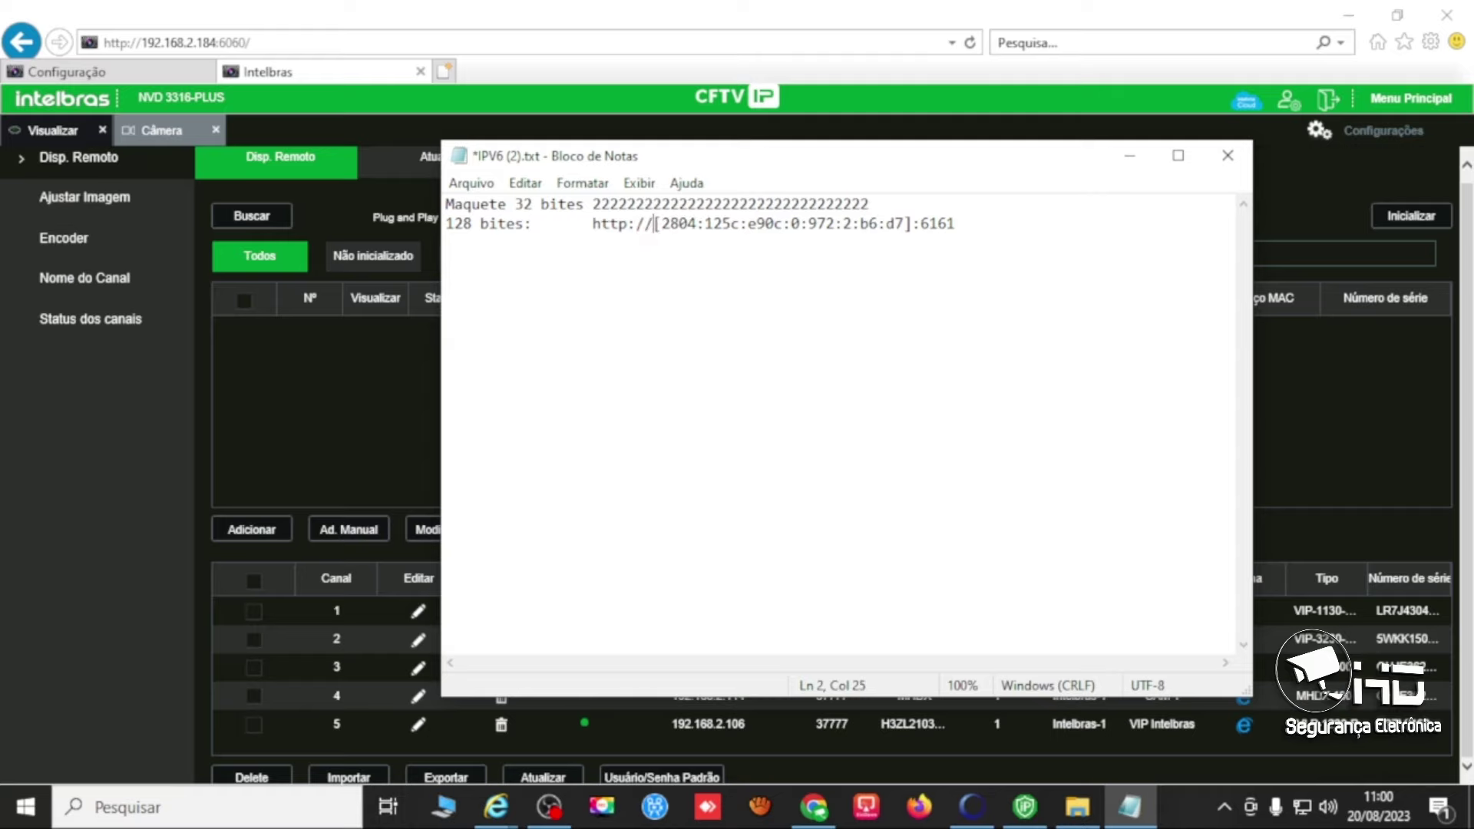
click(591, 257)
drag(956, 223, 596, 231)
key(ctrl+c)
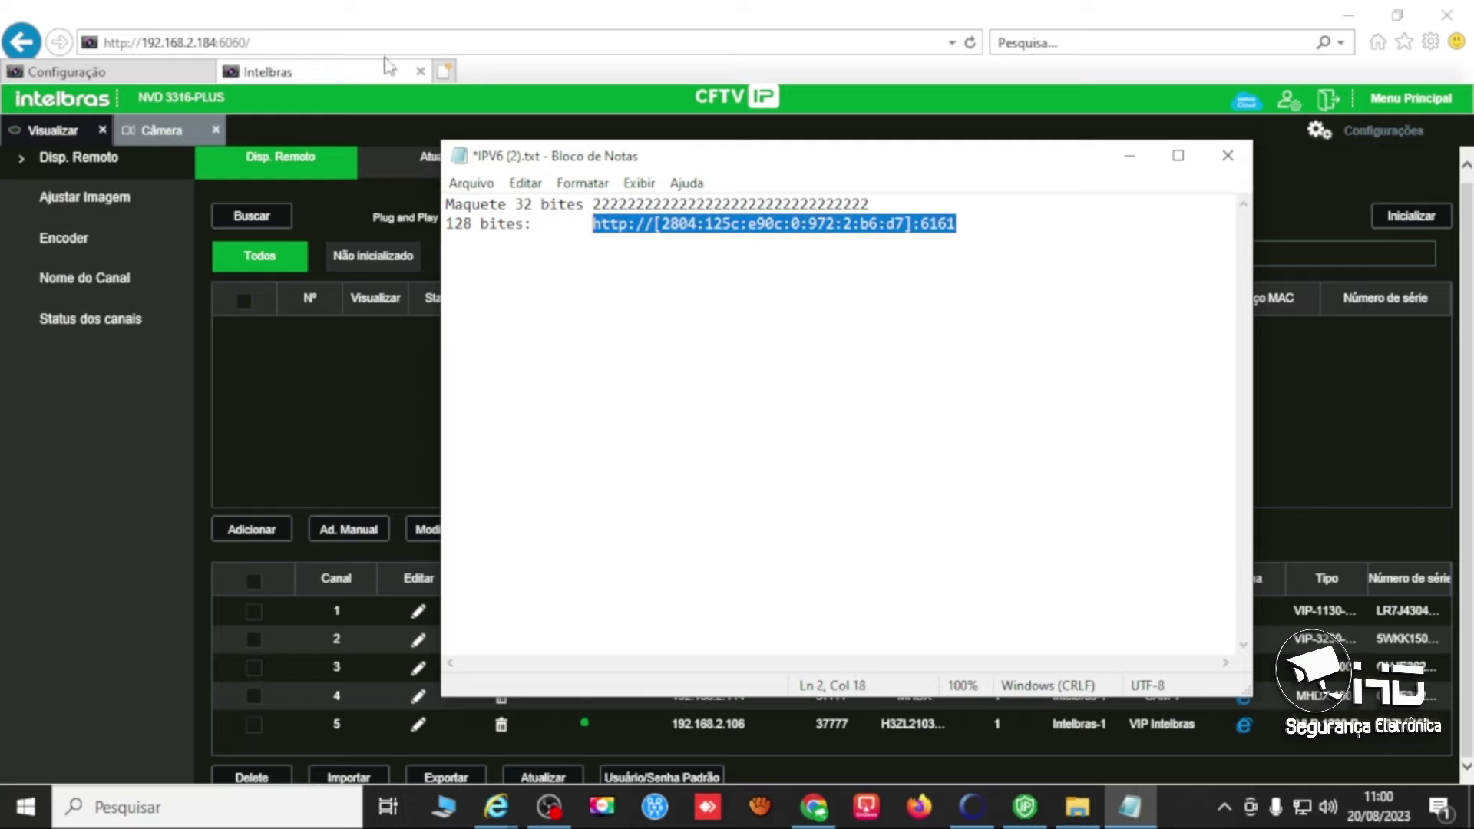
click(452, 76)
click(452, 76)
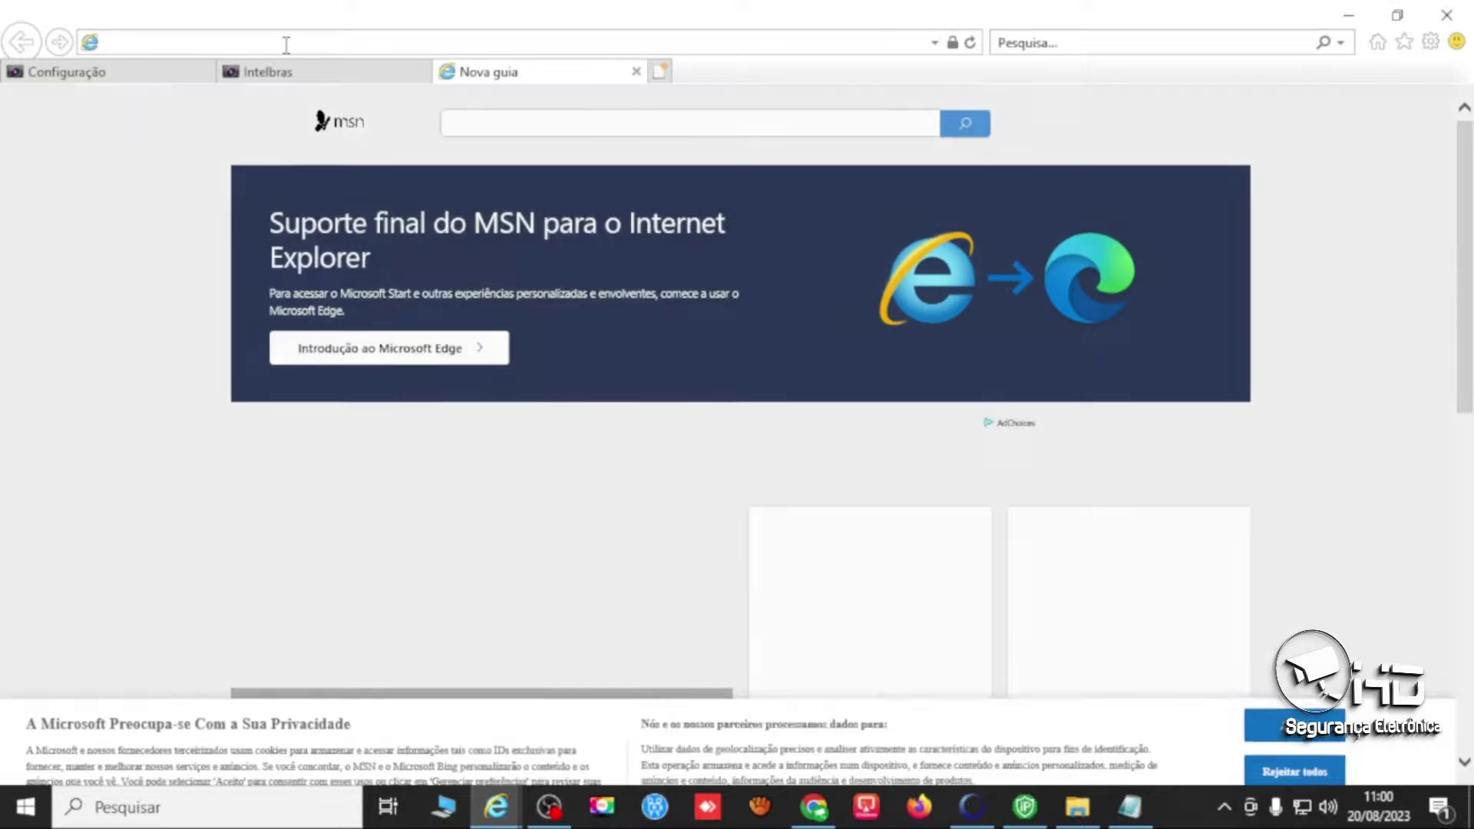
key(ctrl+v)
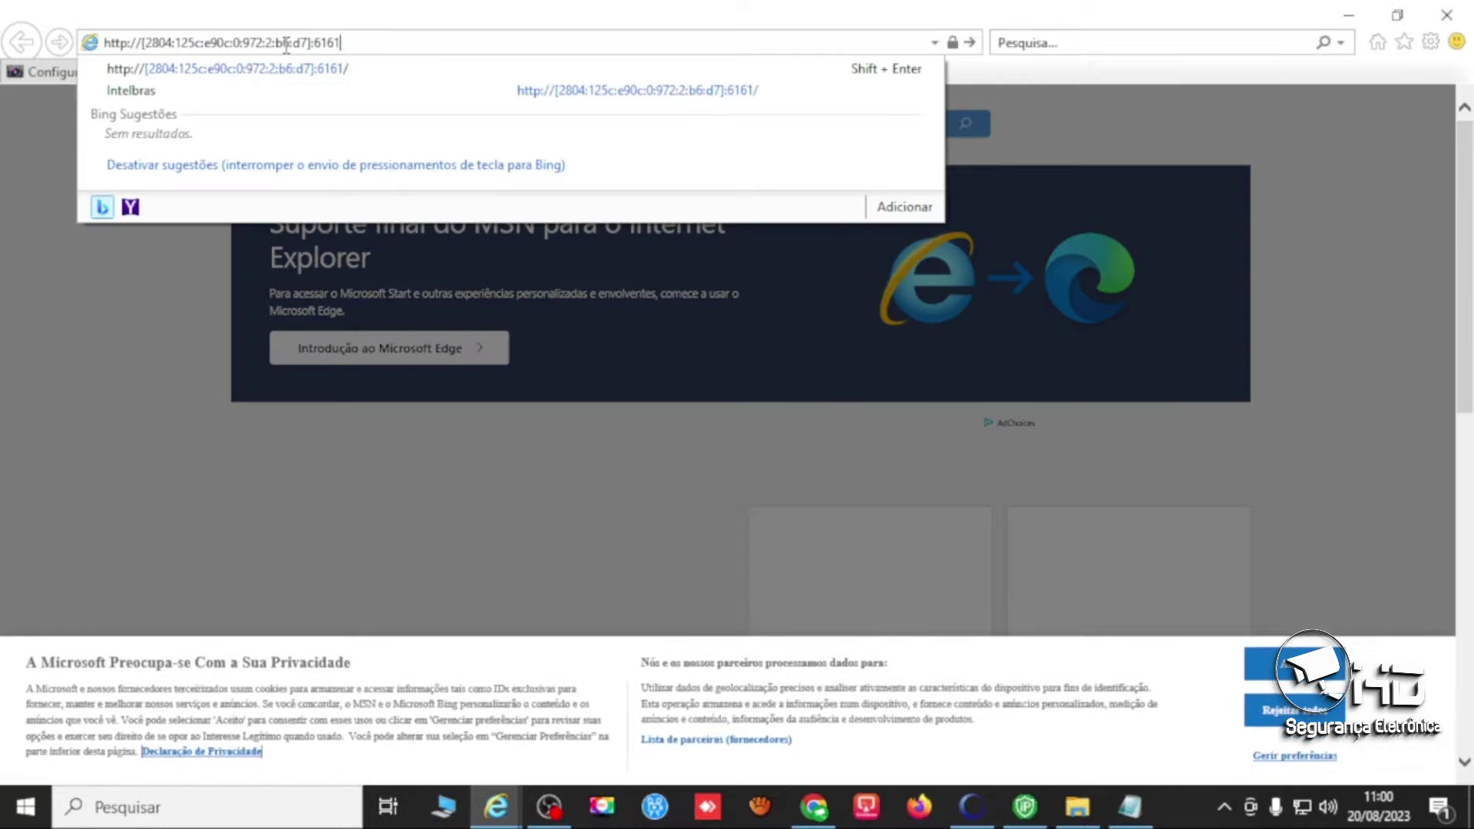
key(Return)
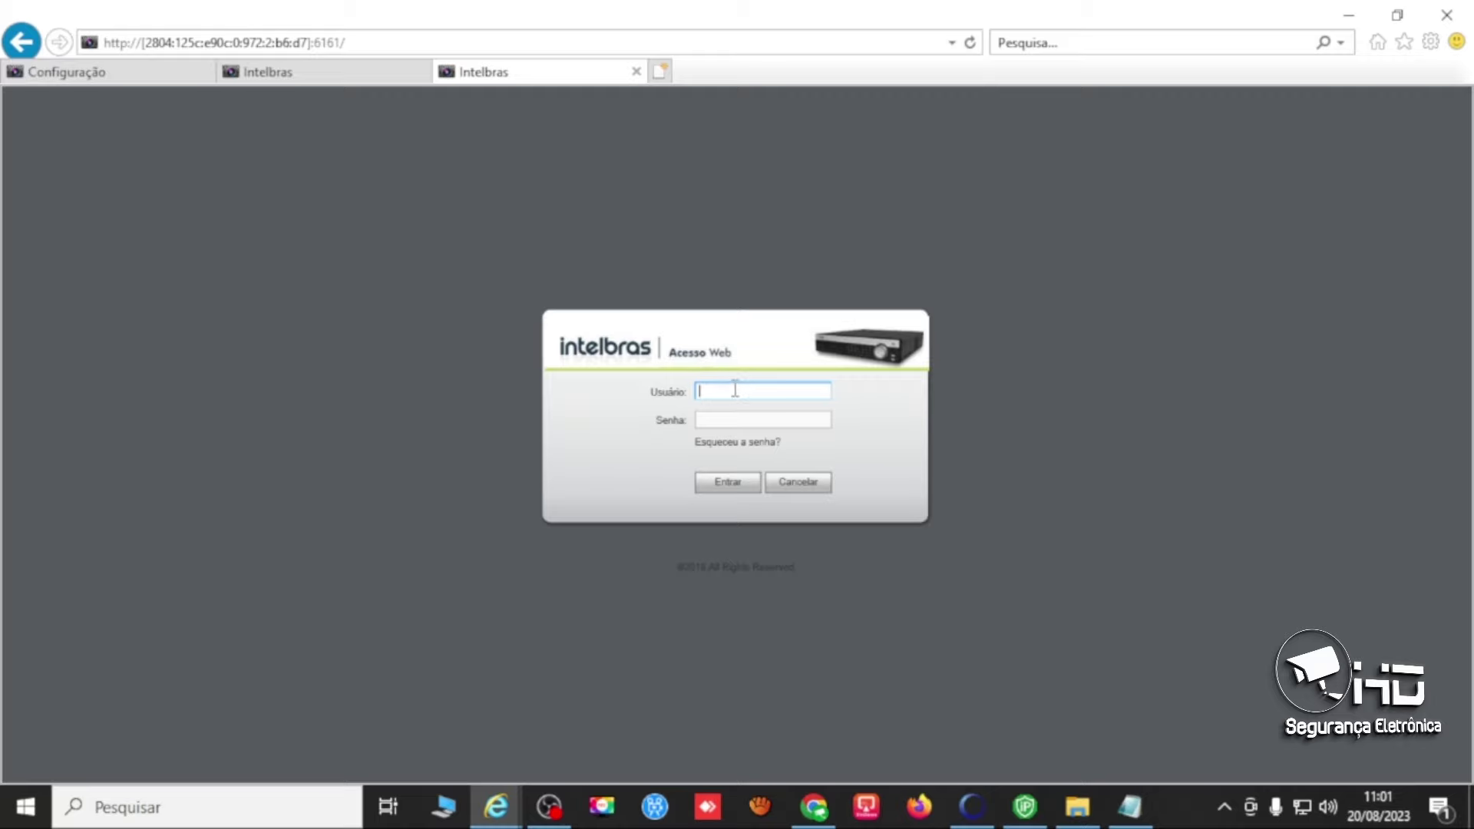
Enter admin as the user name and type the account password in Senha.
text(admin)
click(750, 421)
text(admin)
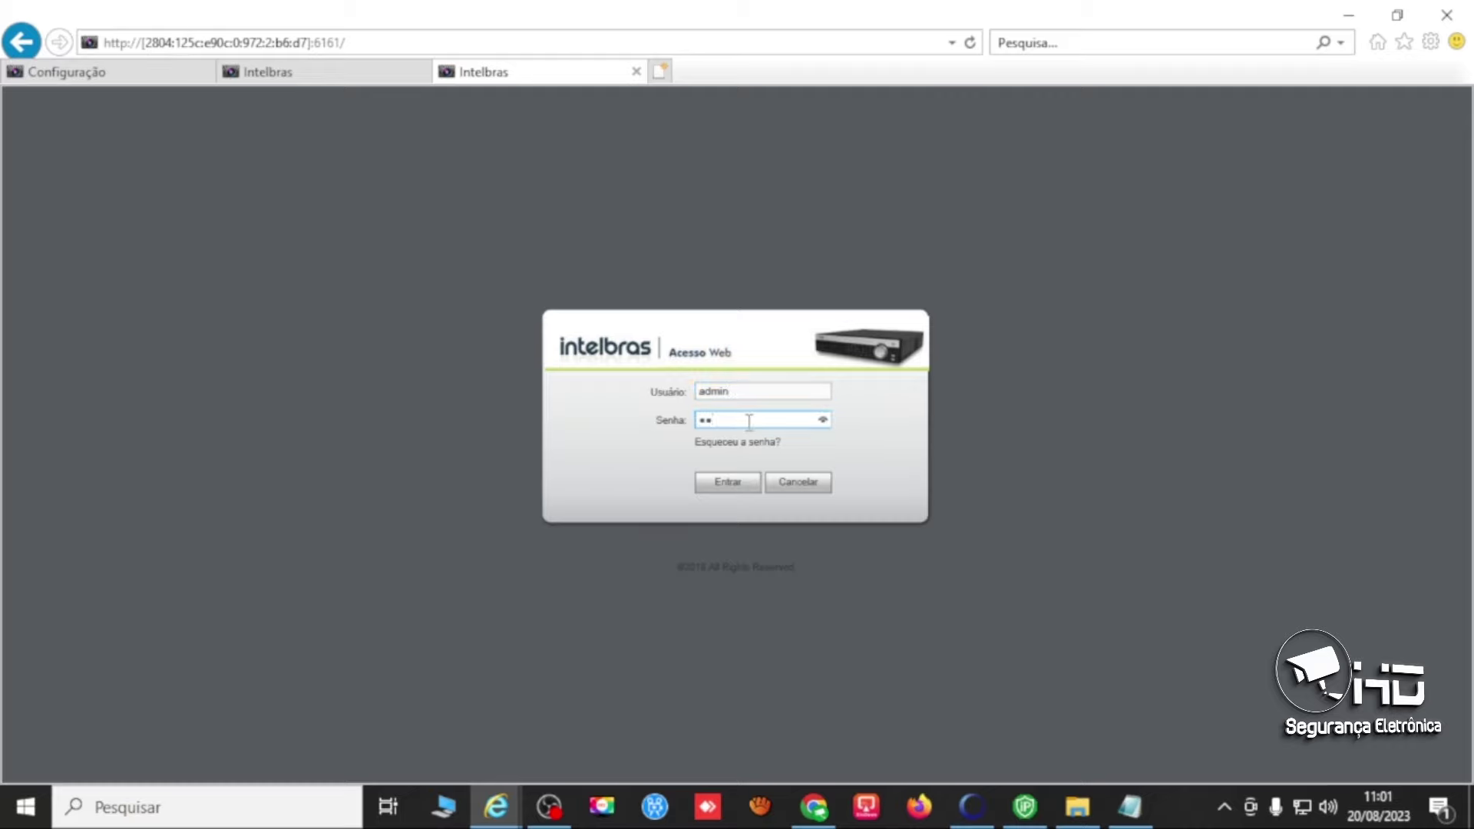
text(1234)
key(BackSpace)
key(BackSpace)
key(BackSpace)
key(BackSpace)
key(BackSpace)
key(BackSpace)
key(BackSpace)
key(BackSpace)
key(BackSpace)
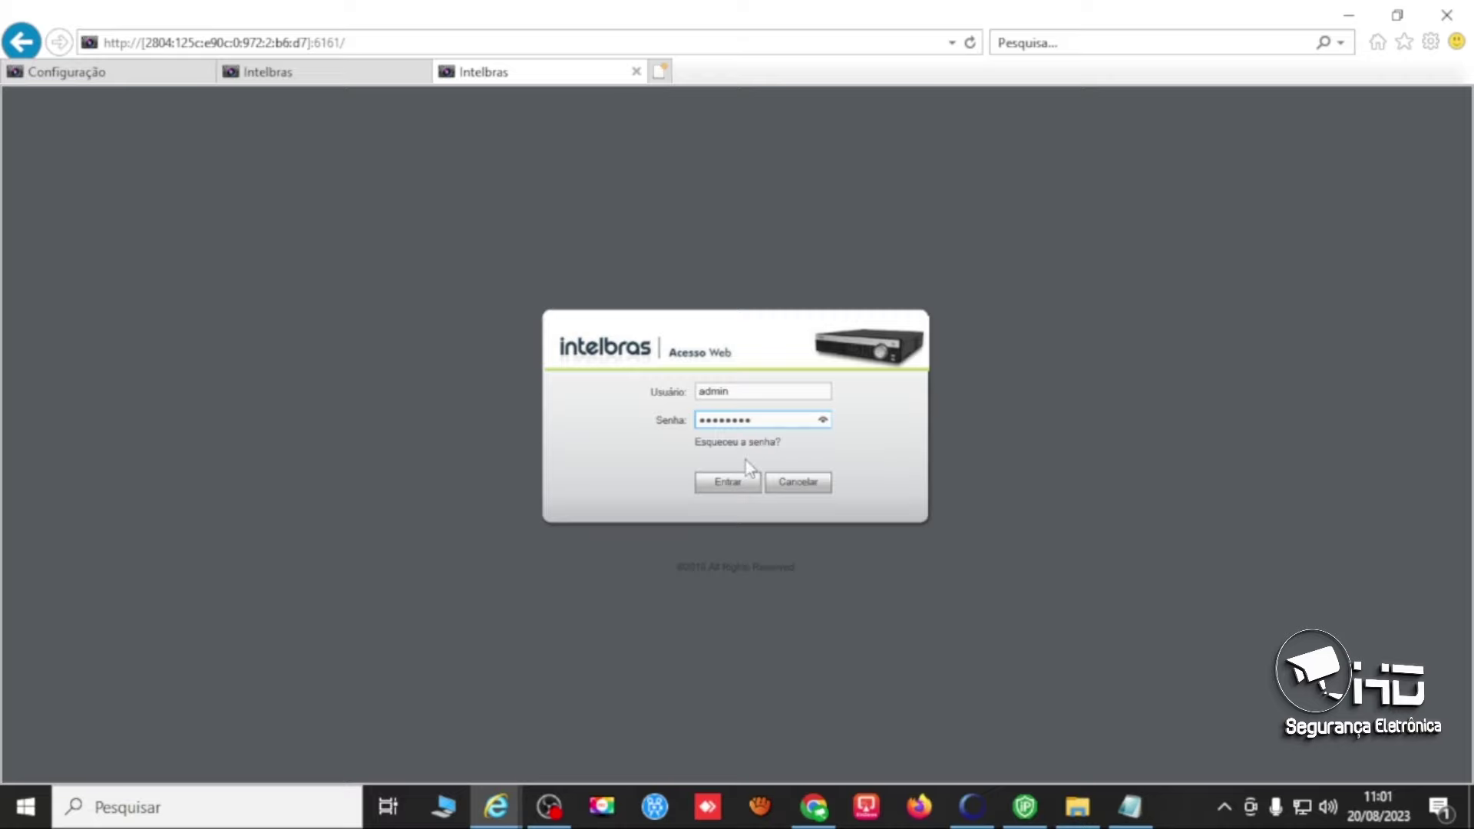
Log in over IPv6, dismiss the 'Sem HD' alert, and stream CAM 1 in the first Visualizar tile.
click(733, 480)
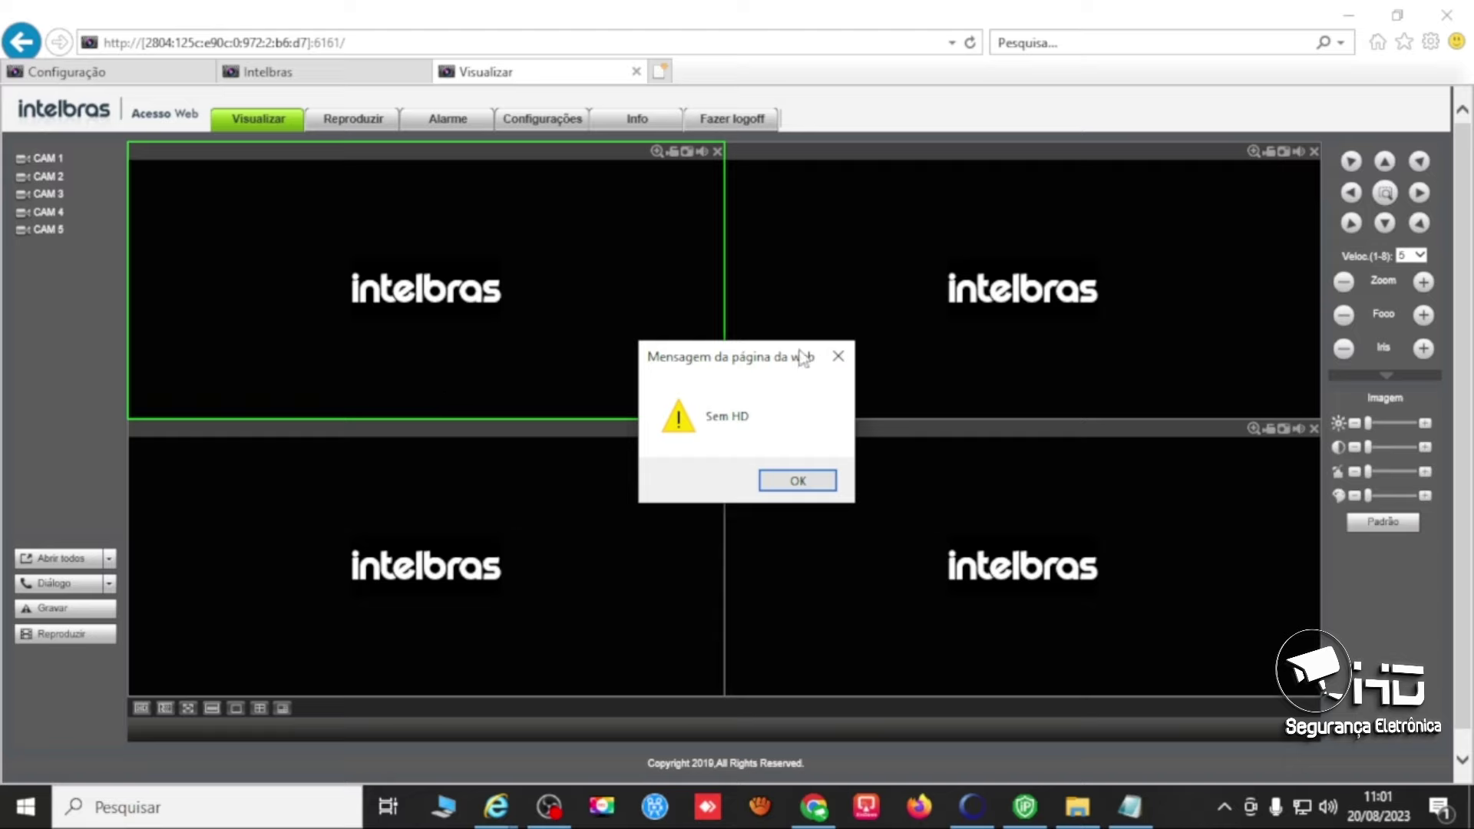
click(838, 356)
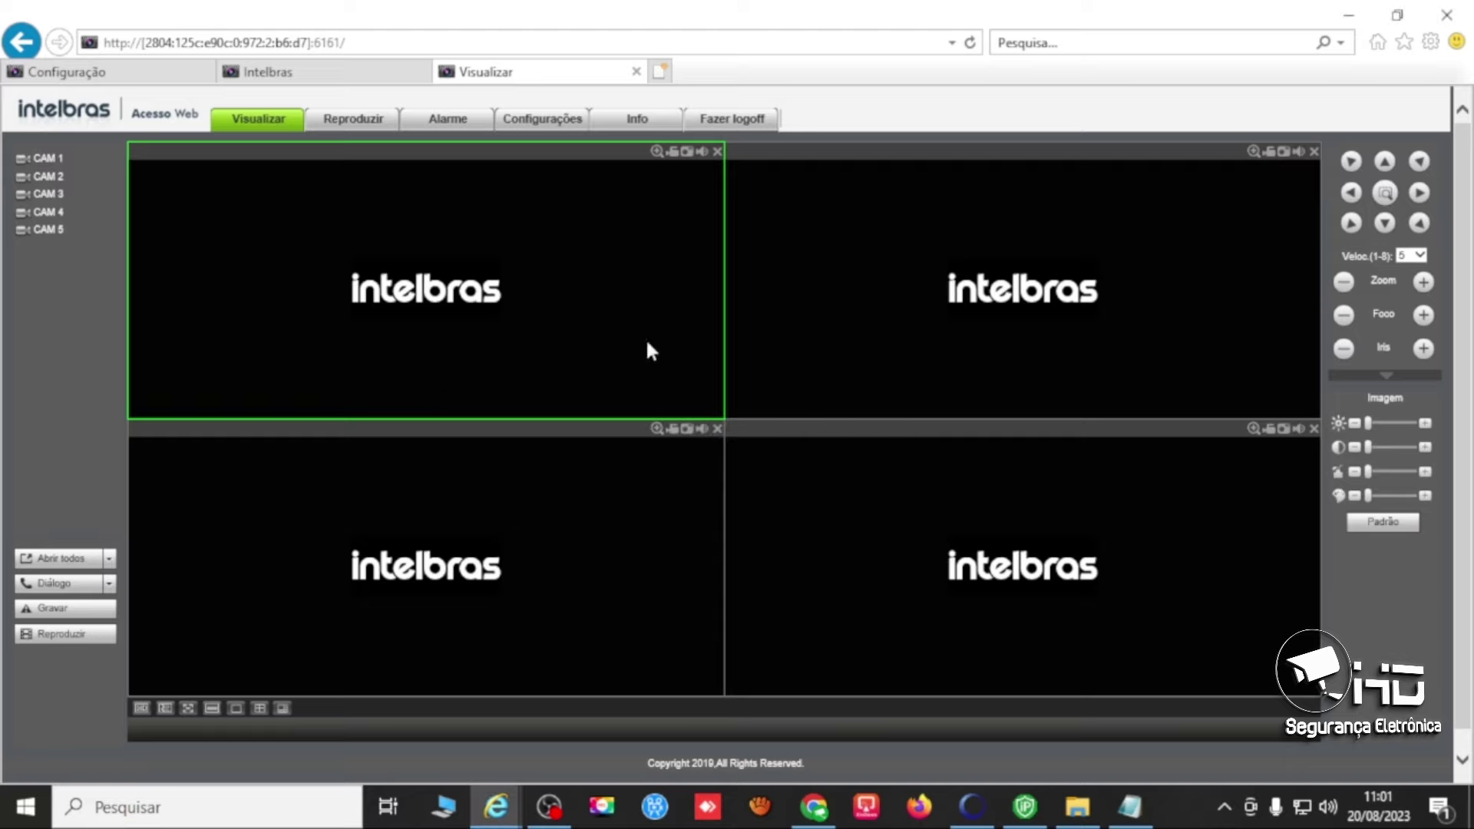
click(47, 158)
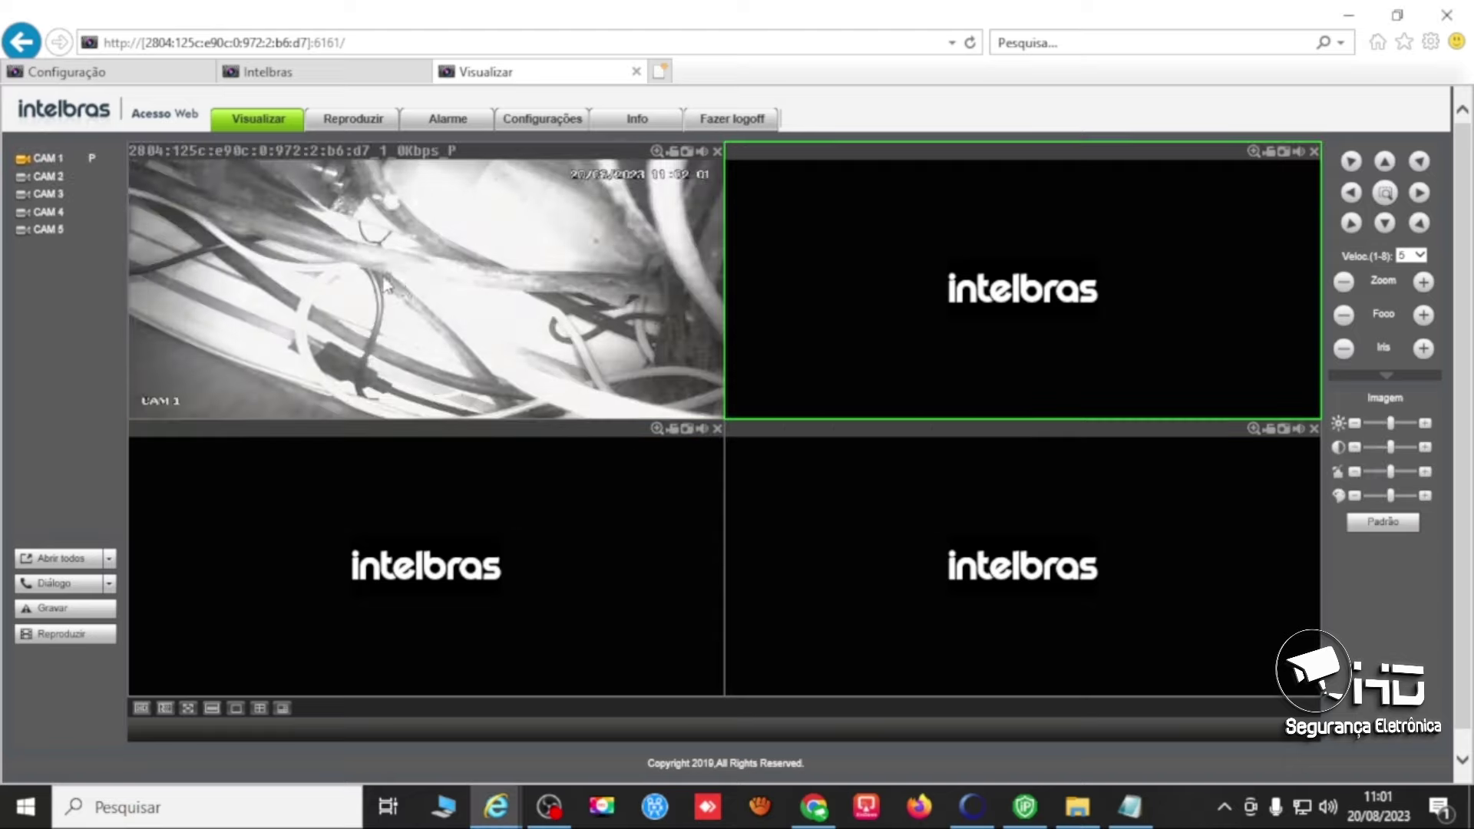